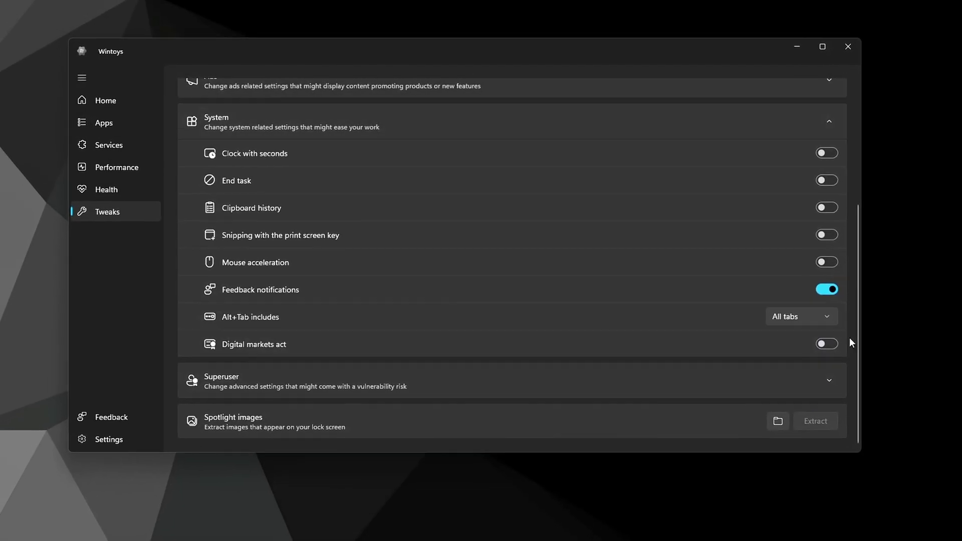
Step: Hide Microsoft services, then disable Google Chrome Elevation, both Google Updater services and Steam Client Service
click(827, 340)
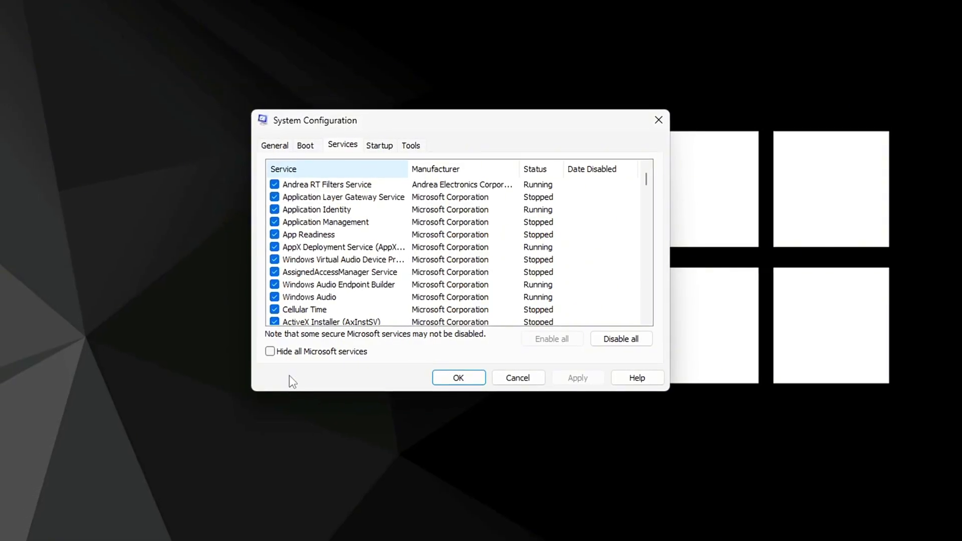
click(303, 354)
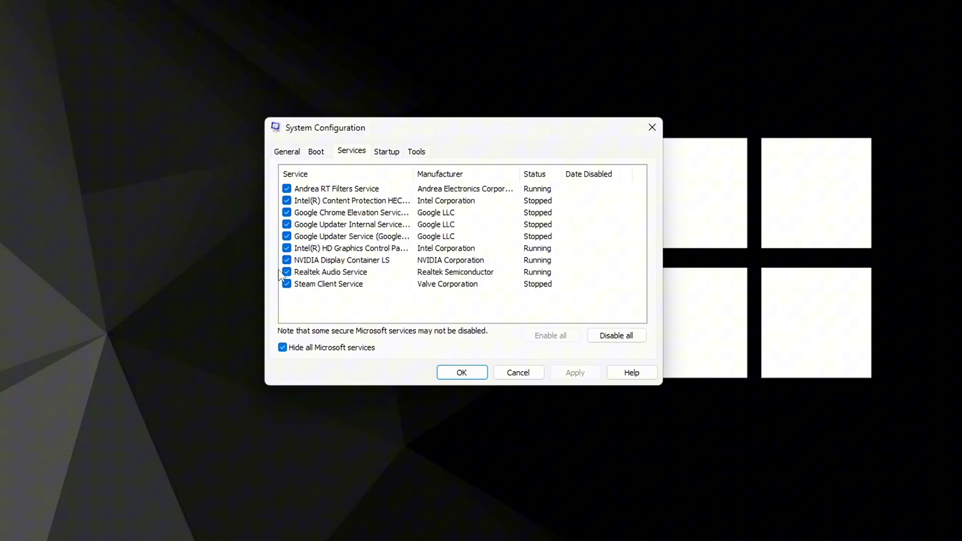
click(302, 216)
click(302, 227)
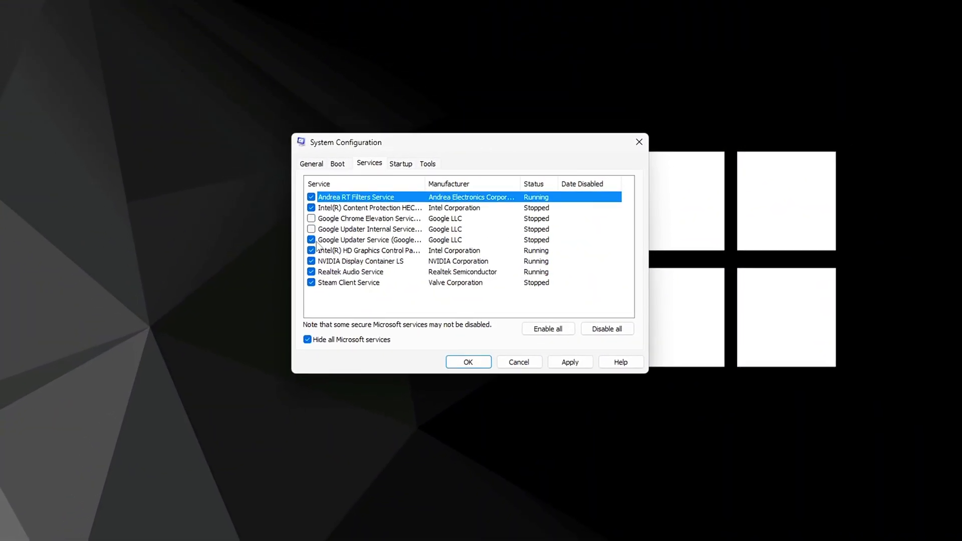
click(302, 239)
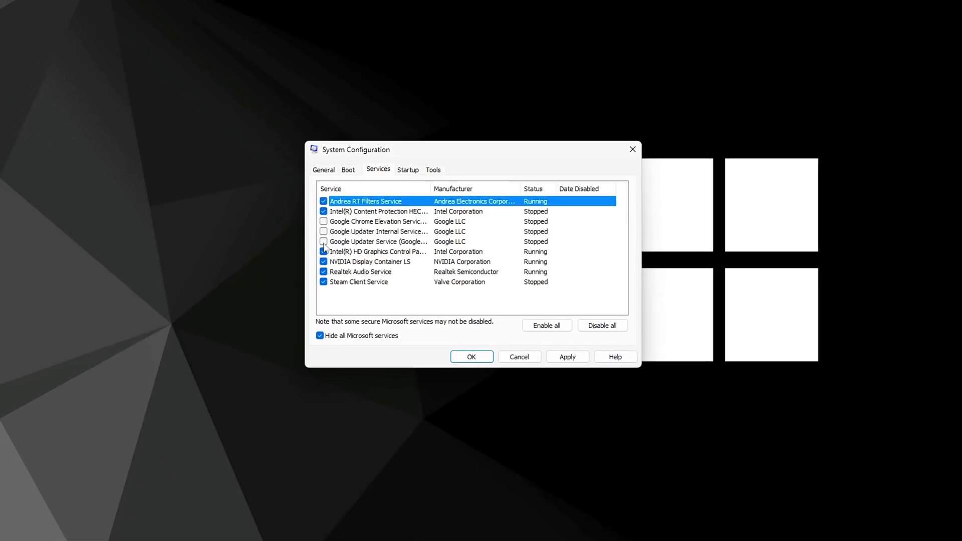
click(327, 282)
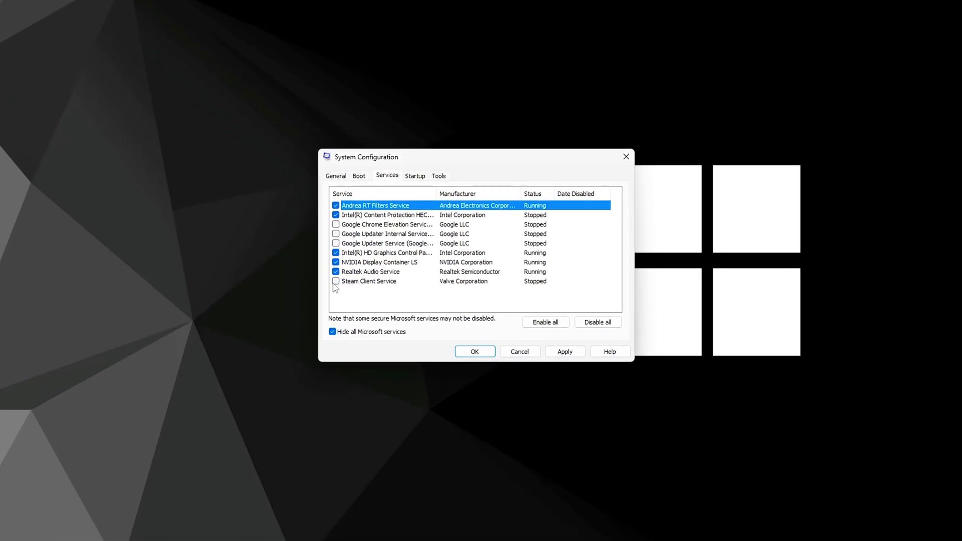
click(565, 351)
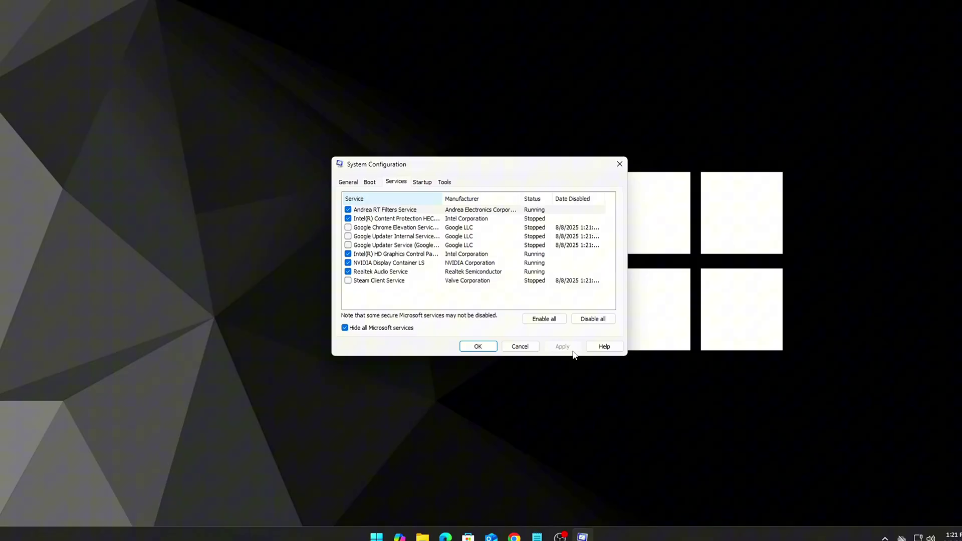
Step: Confirm the service changes and set EnablePrefetcher's value data to 0
click(478, 345)
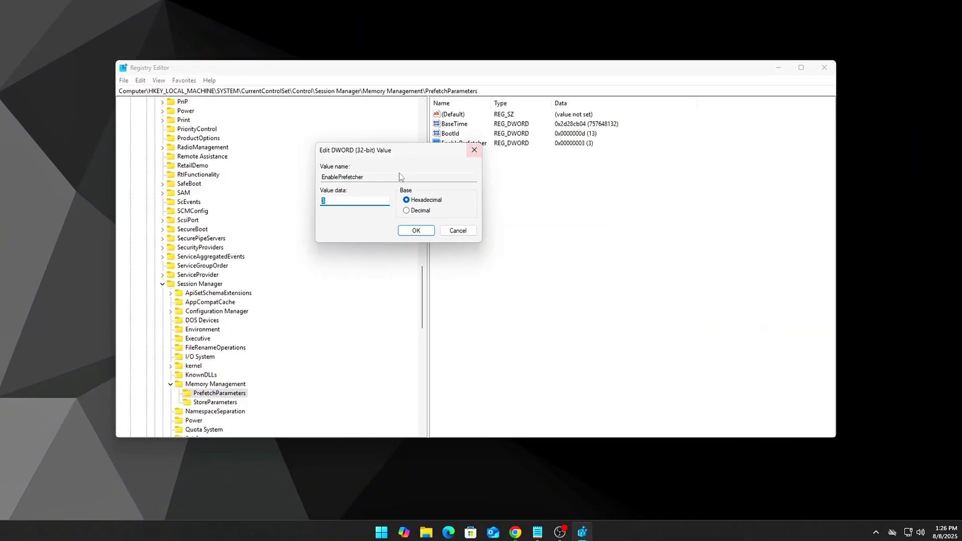
text(0)
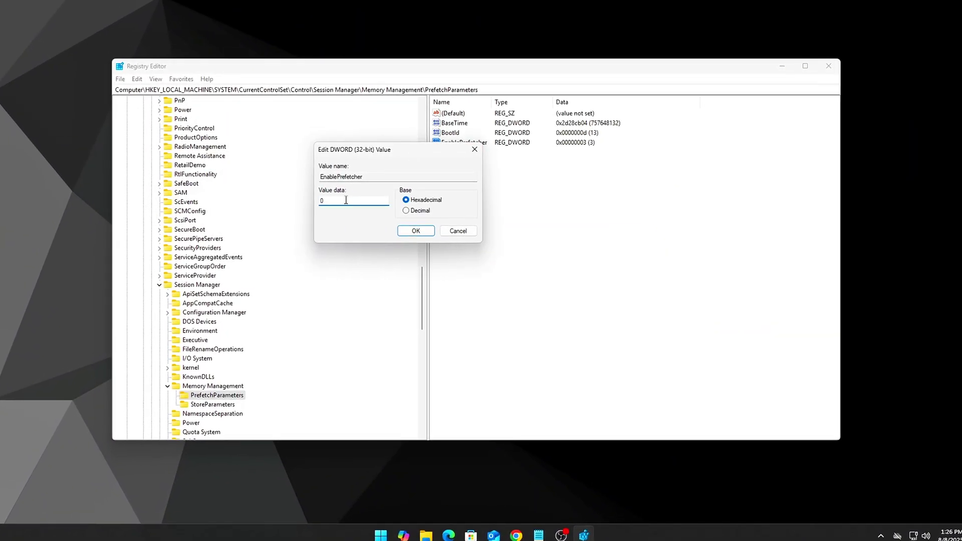
click(416, 231)
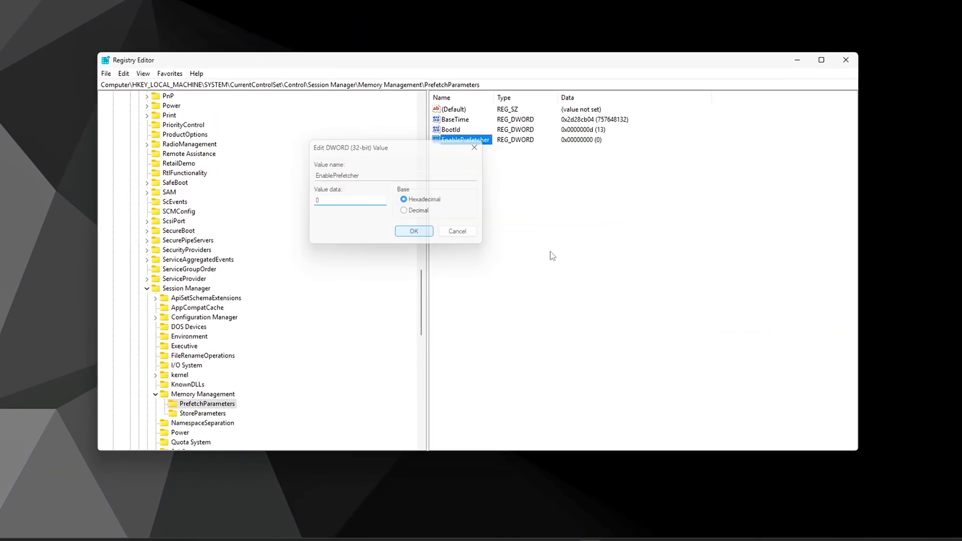
Step: Add a new DWORD (32-bit) value named EnableSuperfetch under PrefetchParameters
right_click(542, 254)
mouse_move(587, 261)
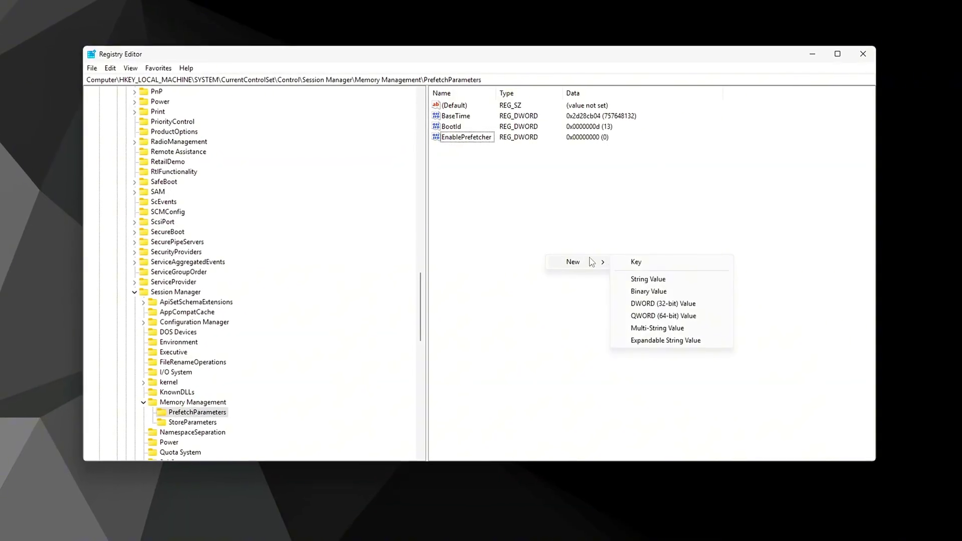
click(678, 309)
text(EnableSuperfetch)
key(Return)
key(Return)
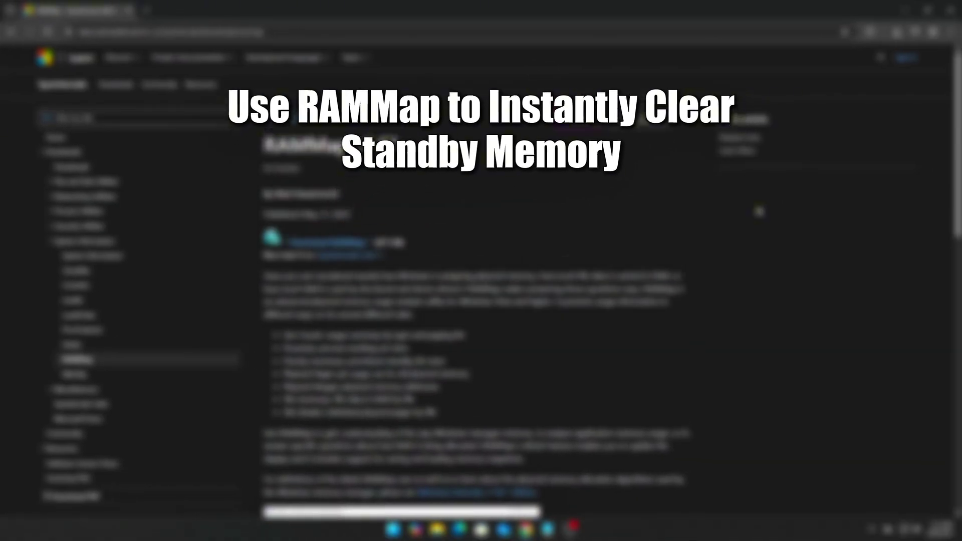
Step: Scroll down through the RAMMap v1.61 documentation on learn.microsoft.com
scroll(481, 281, down, 2)
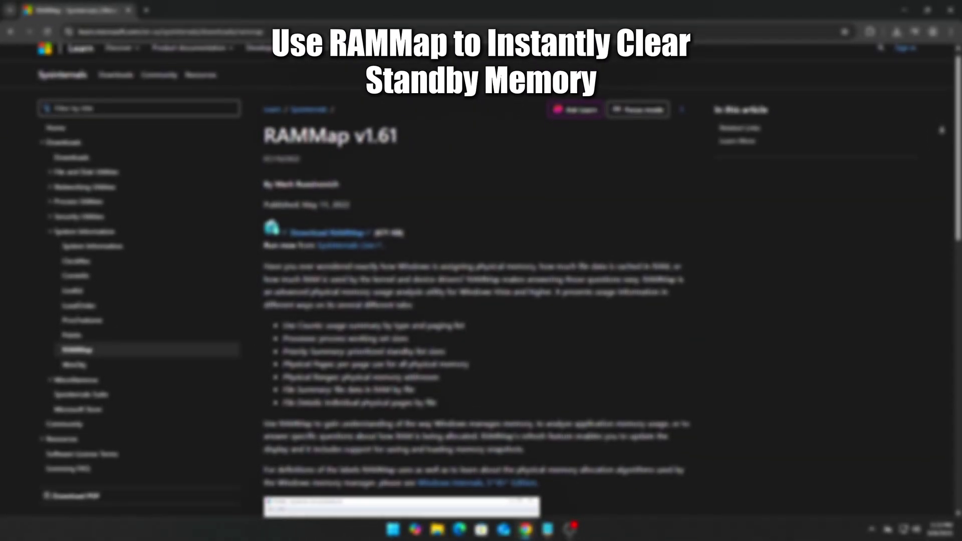
scroll(482, 280, down, 2)
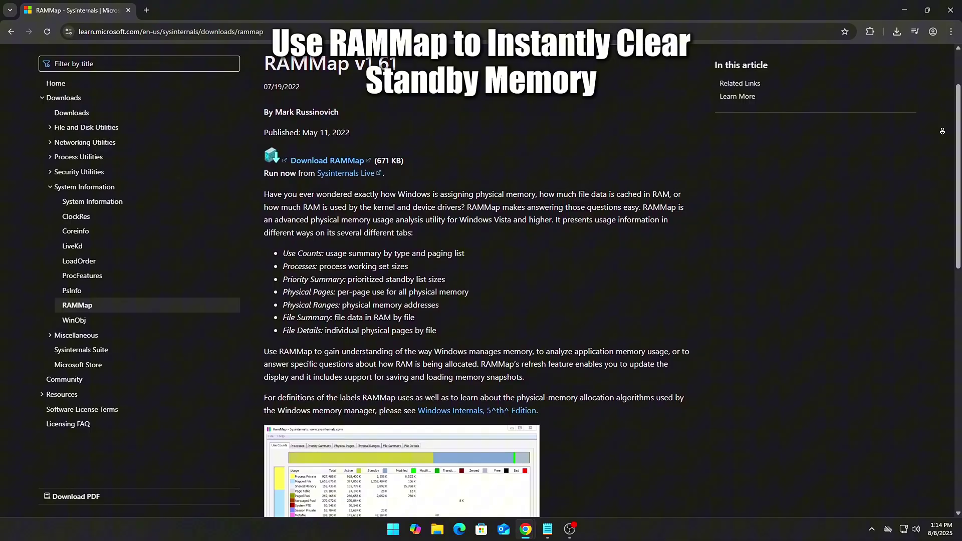
scroll(481, 281, down, 3)
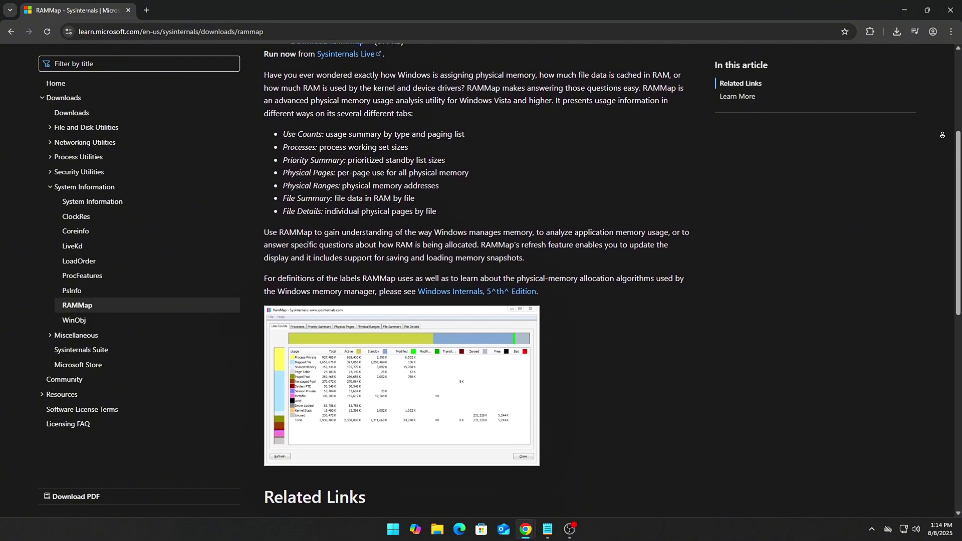
scroll(482, 281, down, 4)
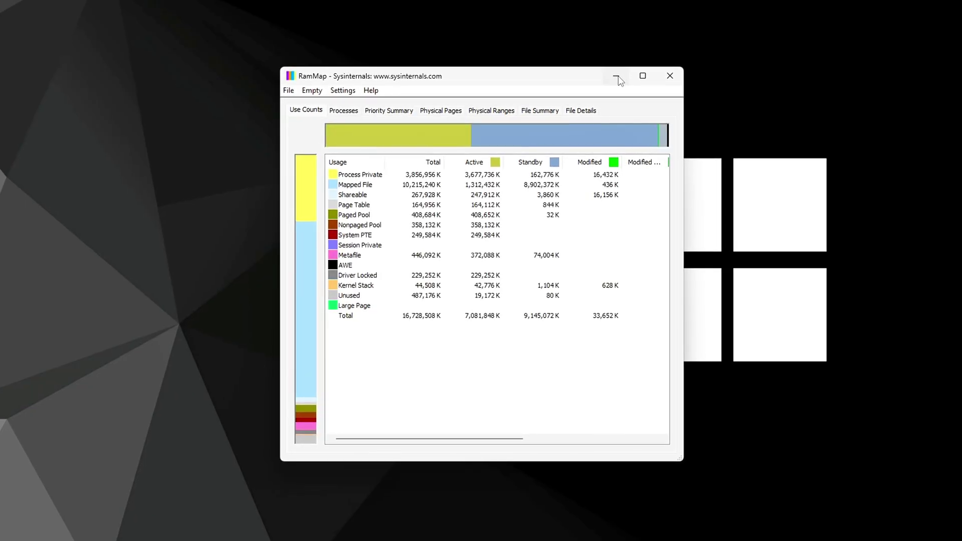
Step: Empty RAMMap's standby list, then sort the Use Counts table by Standby and Active columns
click(310, 90)
click(372, 141)
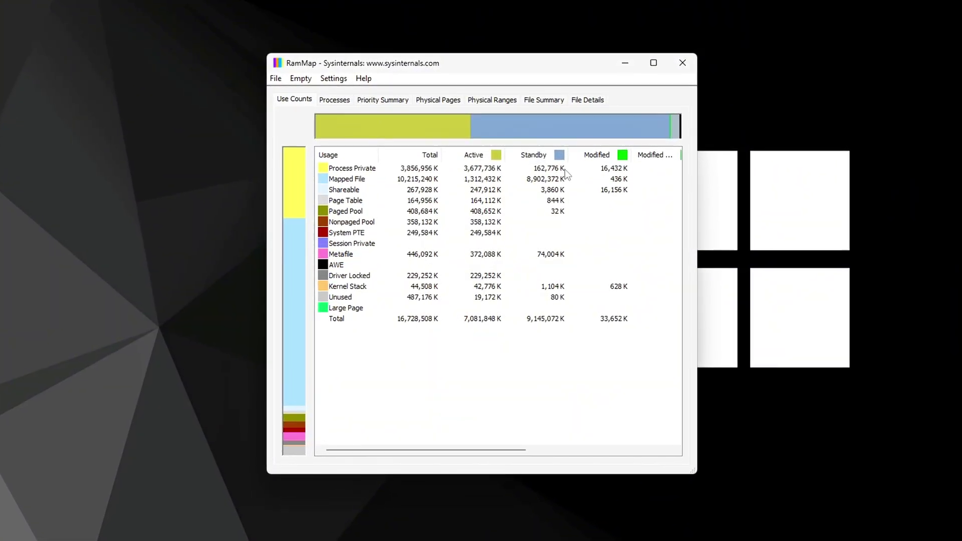
click(527, 157)
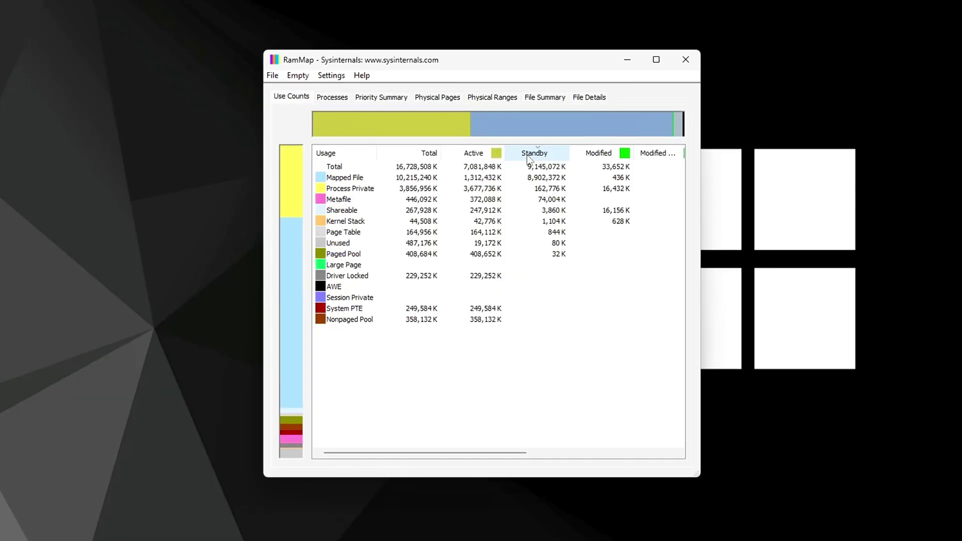
click(476, 152)
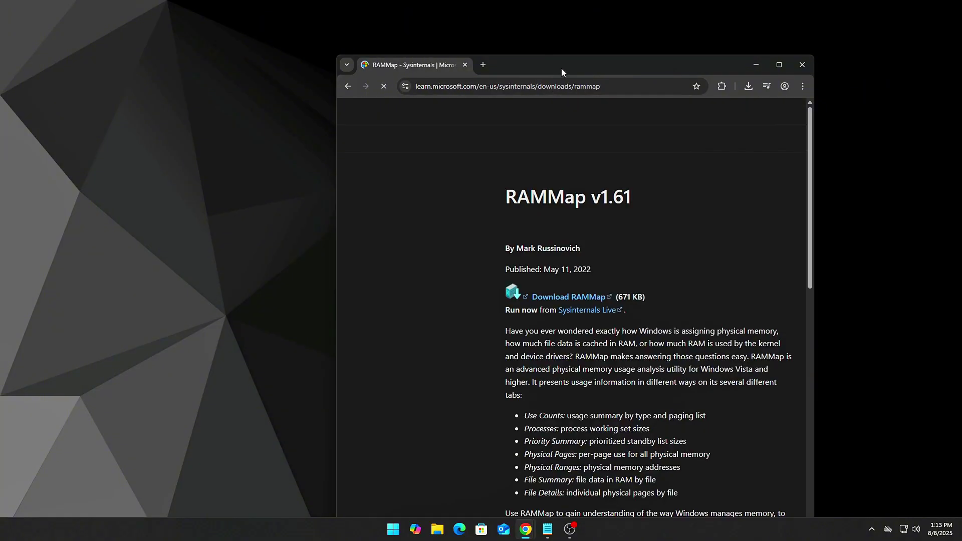
Step: Maximise Chrome and autoscroll through the RAMMap - Sysinternals page
double_click(561, 68)
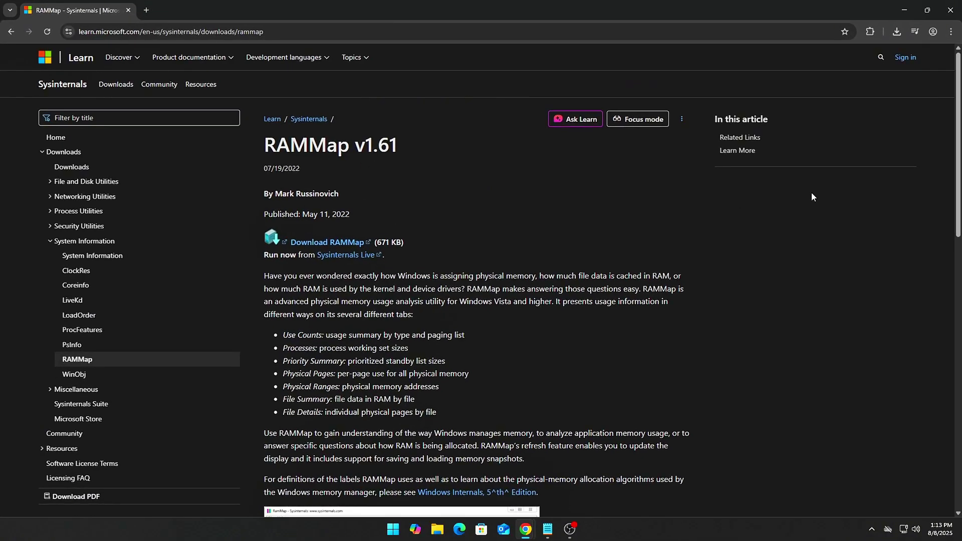
middle_click(942, 118)
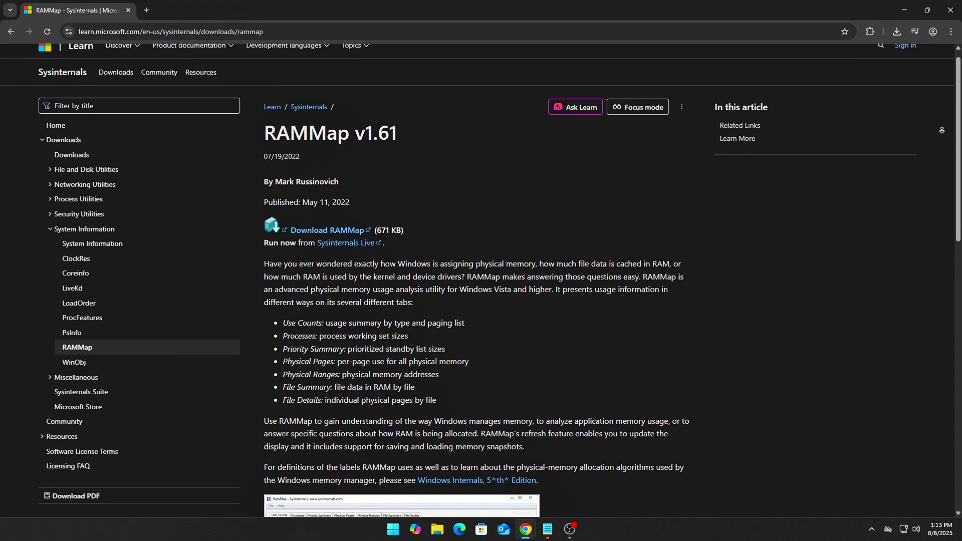
scroll(335, 252, up, 1)
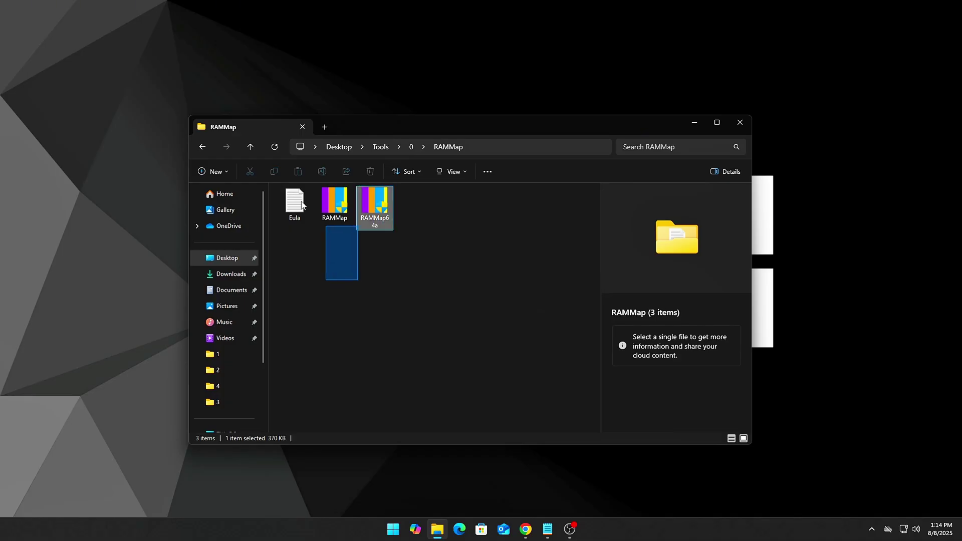
Step: Drag-select the RAMMap executables in the Desktop > Tools > 0 > RAMMap folder
drag(326, 231, 231, 173)
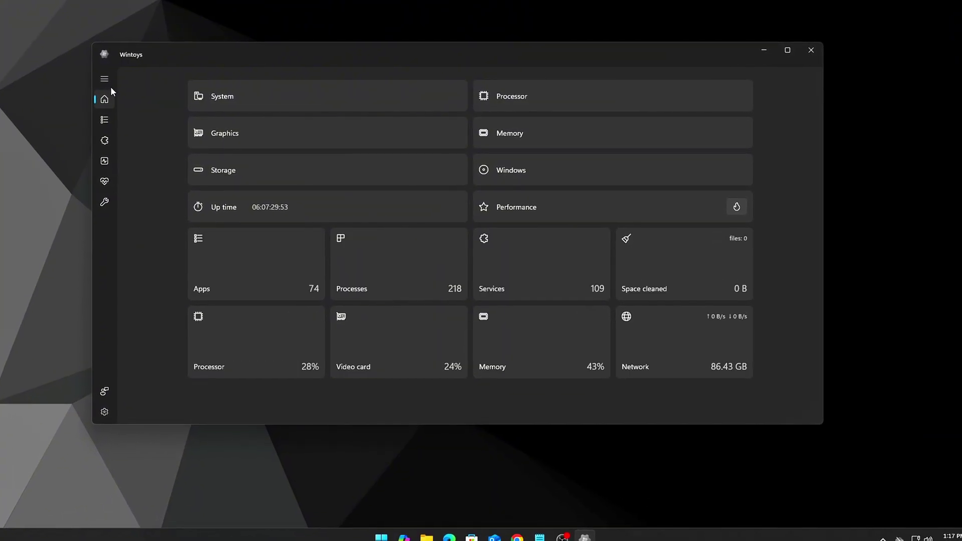
Step: Dismiss the Outlook splash and switch on Wintoys' Digital markets act tweak under System
click(102, 79)
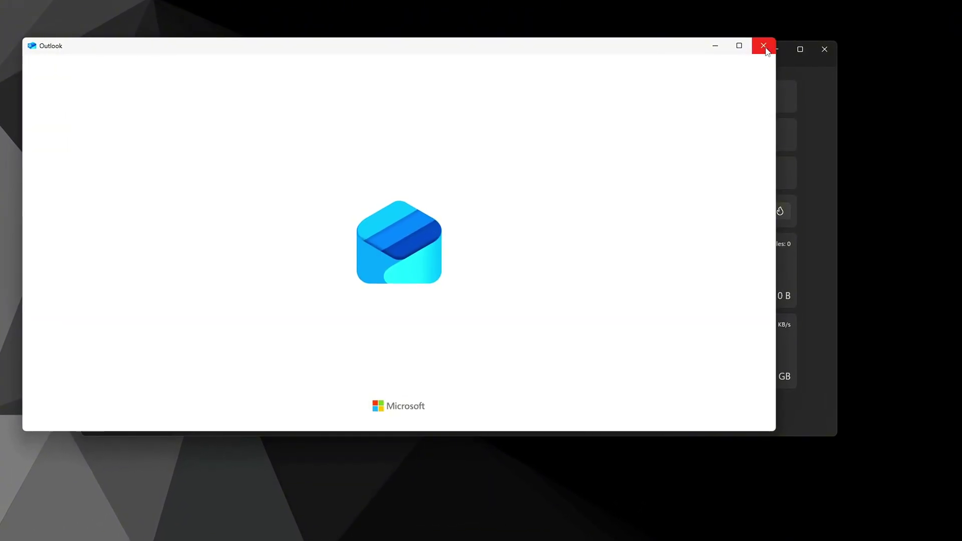
click(764, 48)
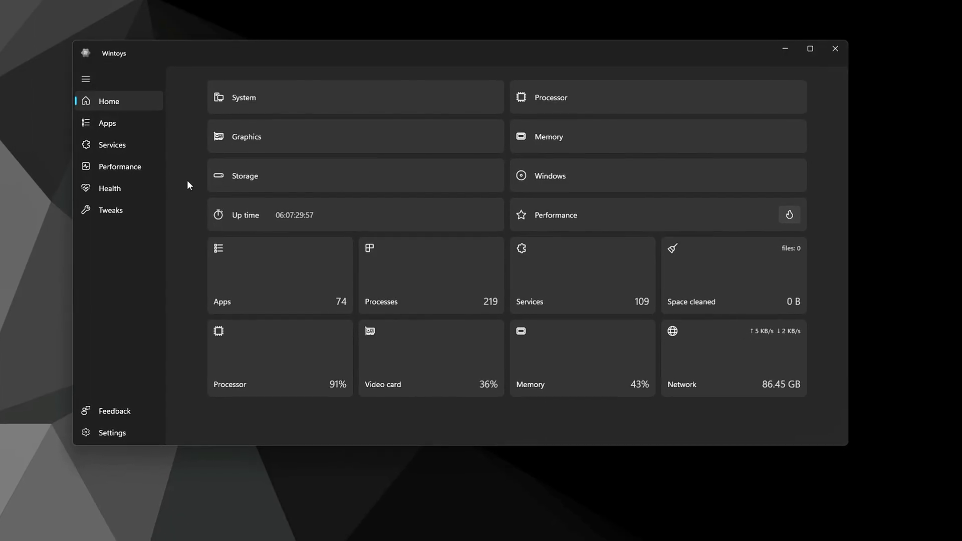
click(112, 215)
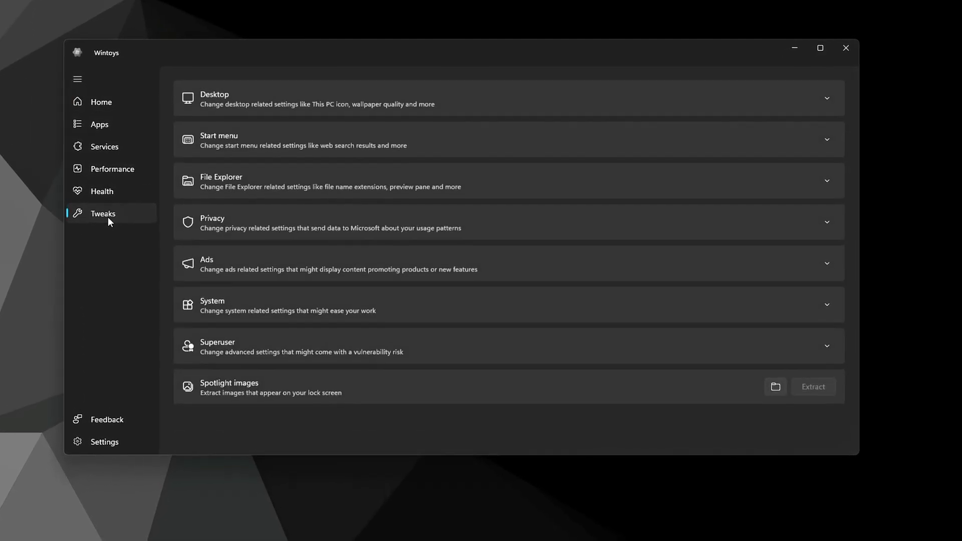
click(252, 312)
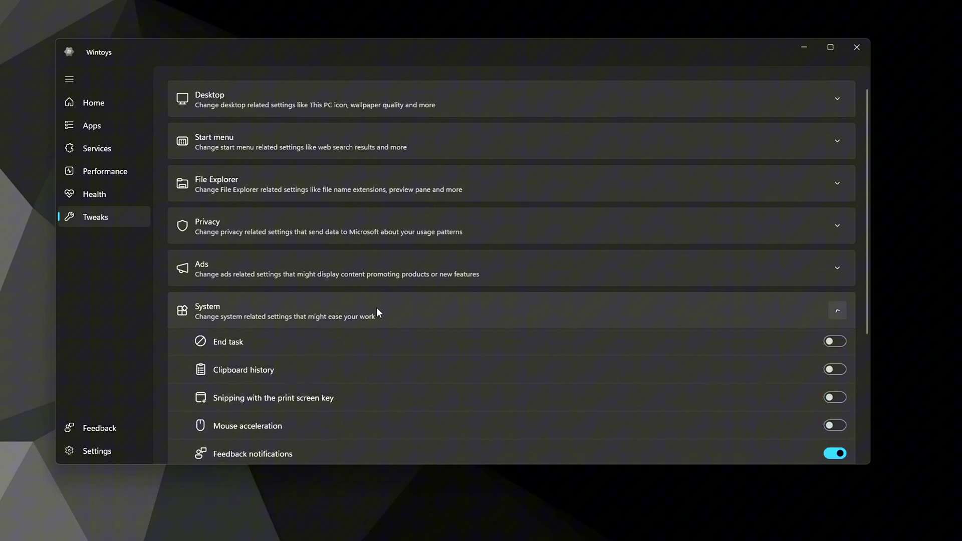
scroll(287, 390, down, 3)
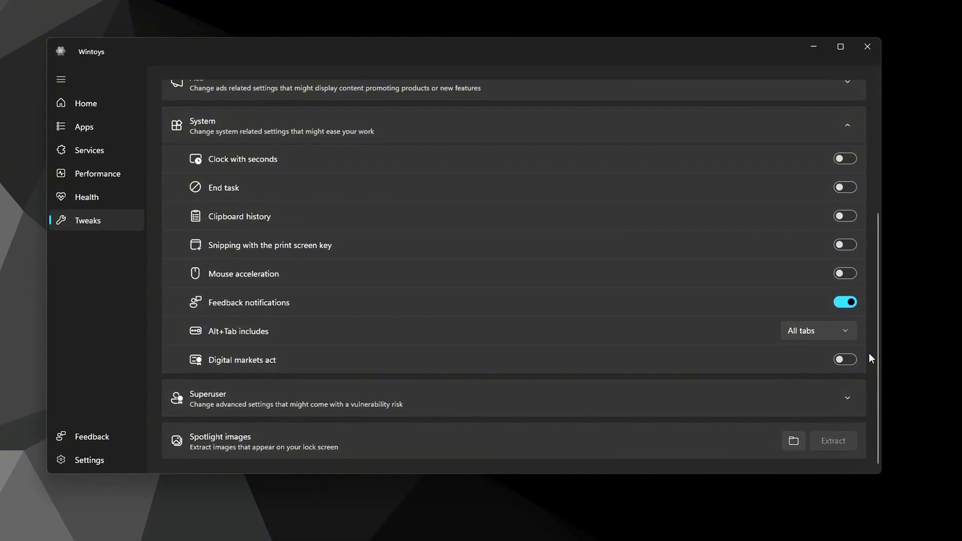
click(844, 356)
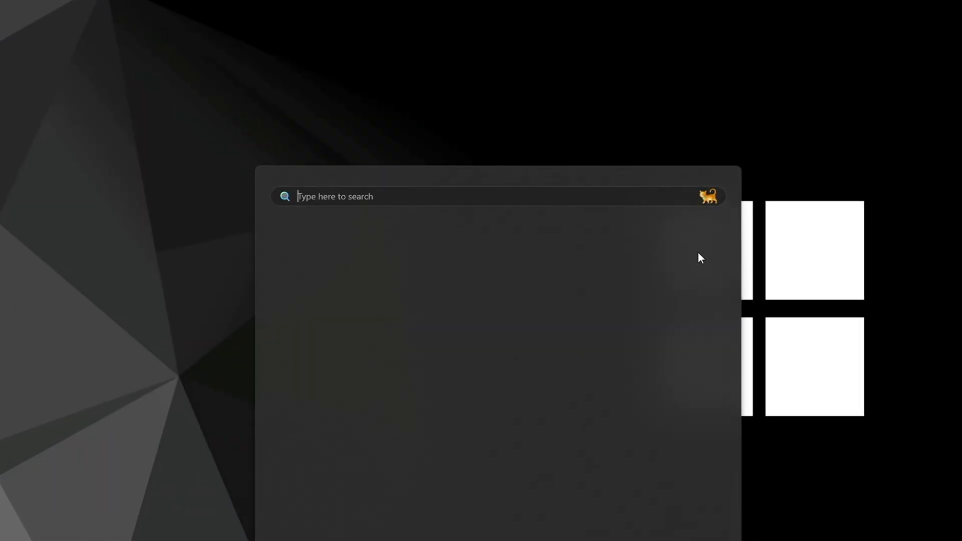
Step: Launch Settings via the 'unst' Start search and show Apps > Installed apps
text(unst)
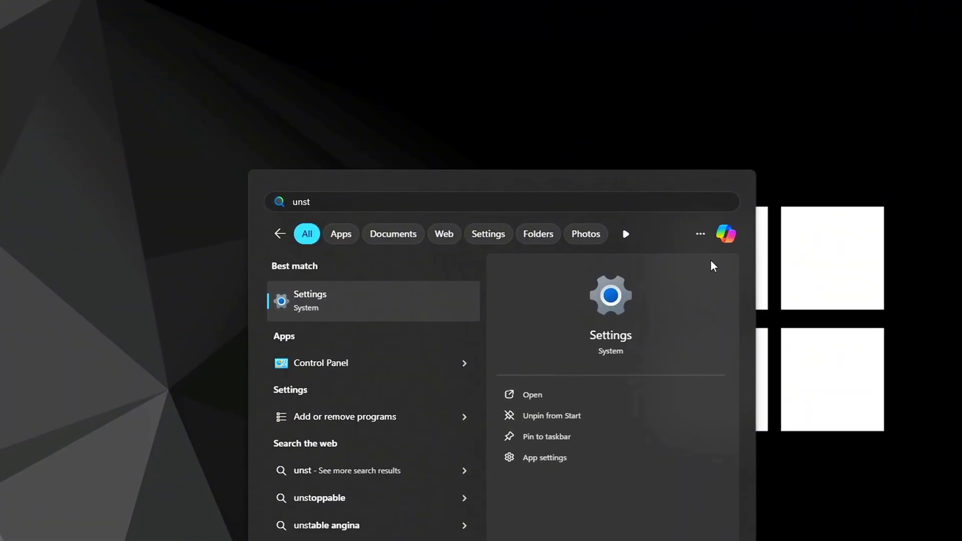
key(Return)
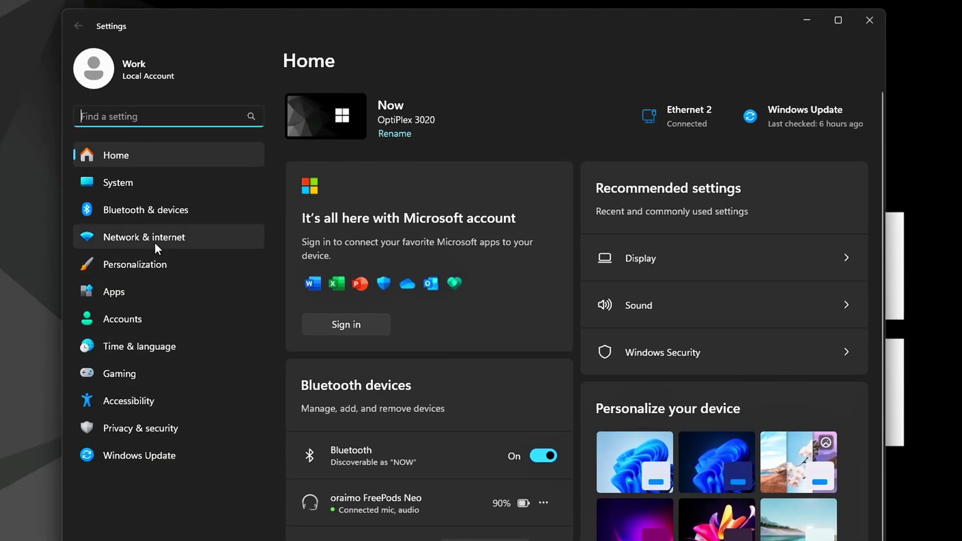
click(163, 298)
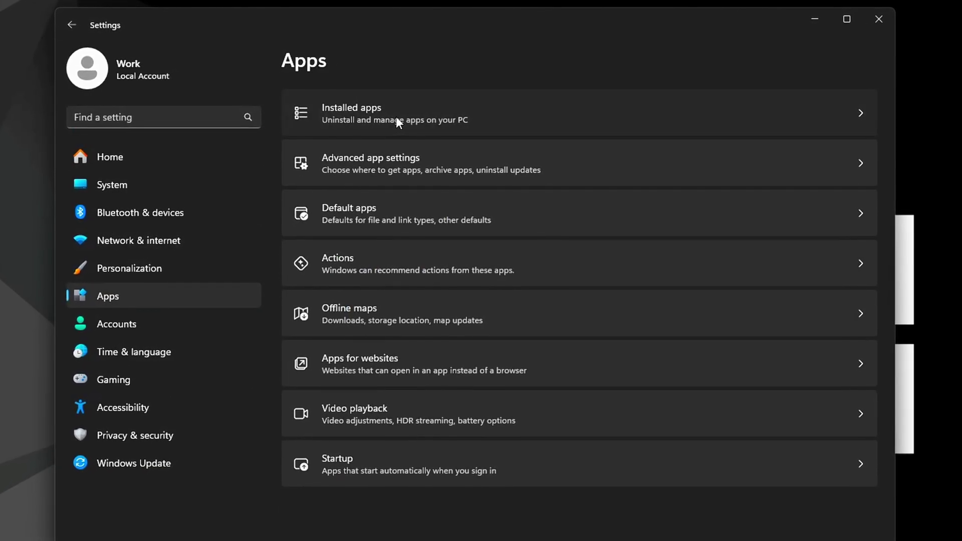
click(396, 119)
click(302, 96)
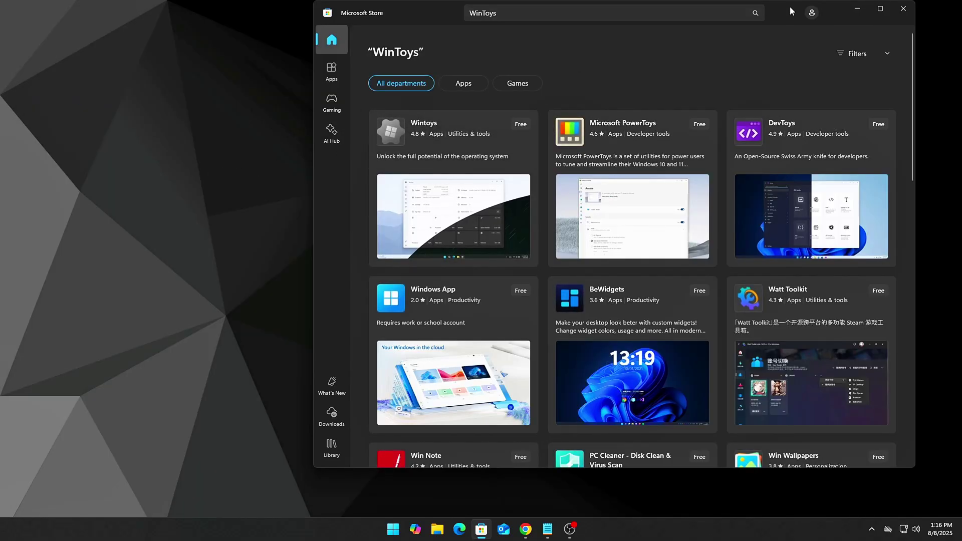
Step: Open the free Wintoys product page in Microsoft Store and press Get to install it
drag(791, 11, 682, 32)
click(390, 142)
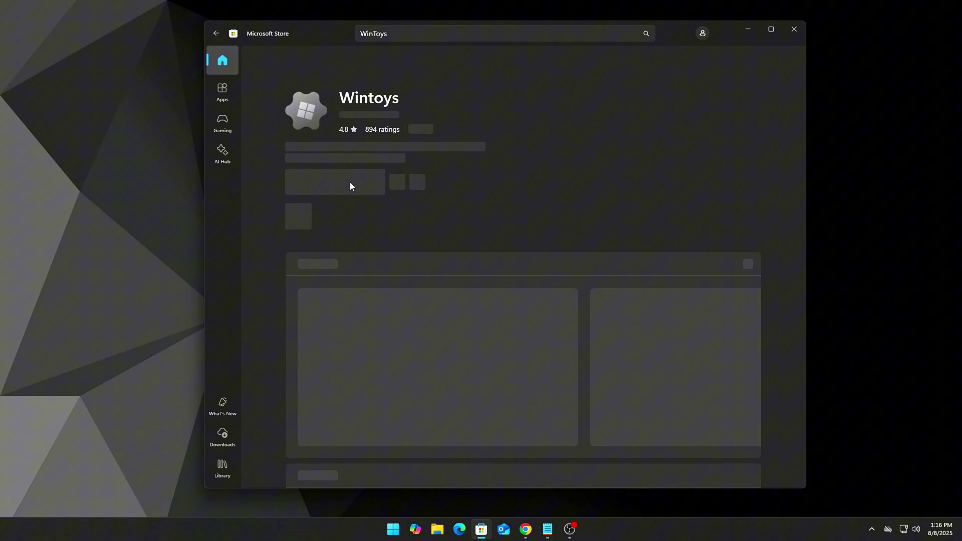
click(322, 177)
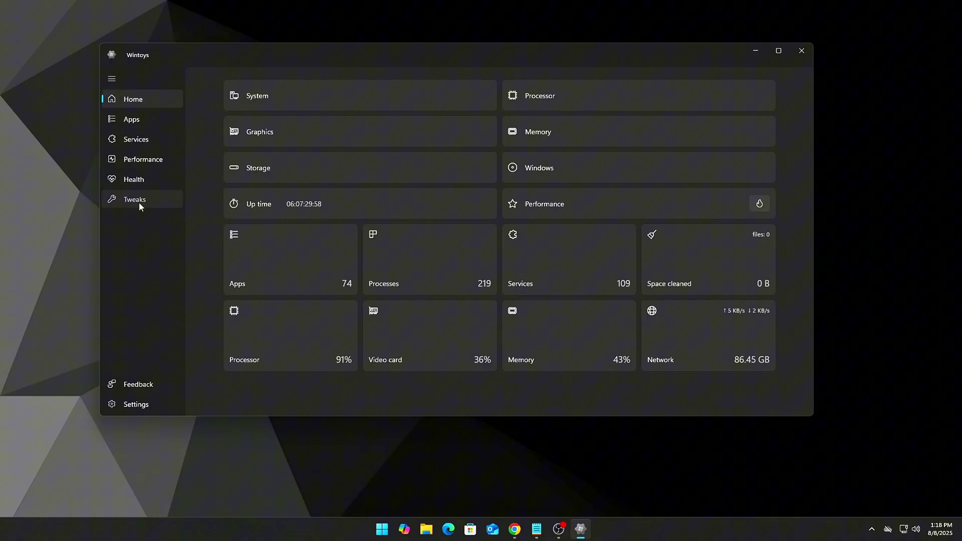
Step: Review the expanded System tweaks in Wintoys, then close the app
click(139, 203)
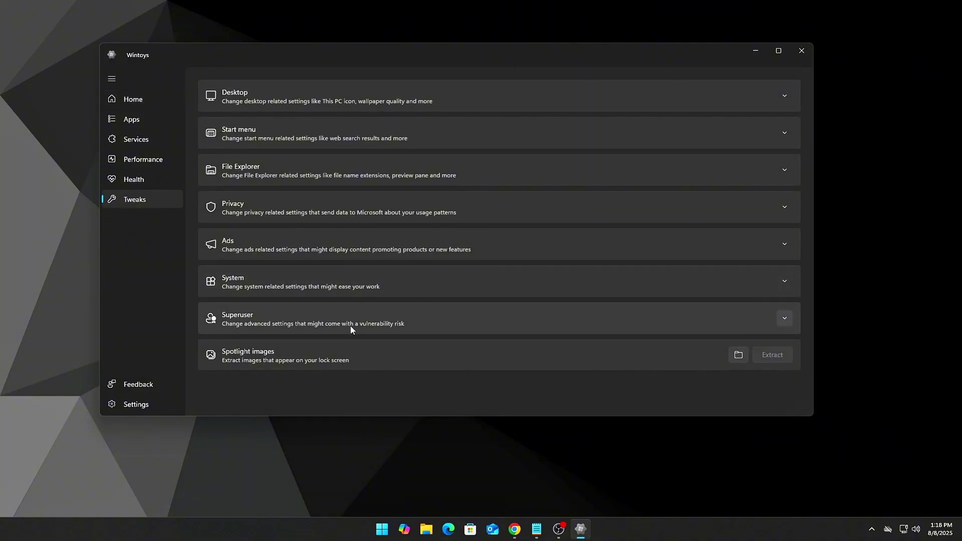
click(270, 287)
scroll(303, 350, down, 3)
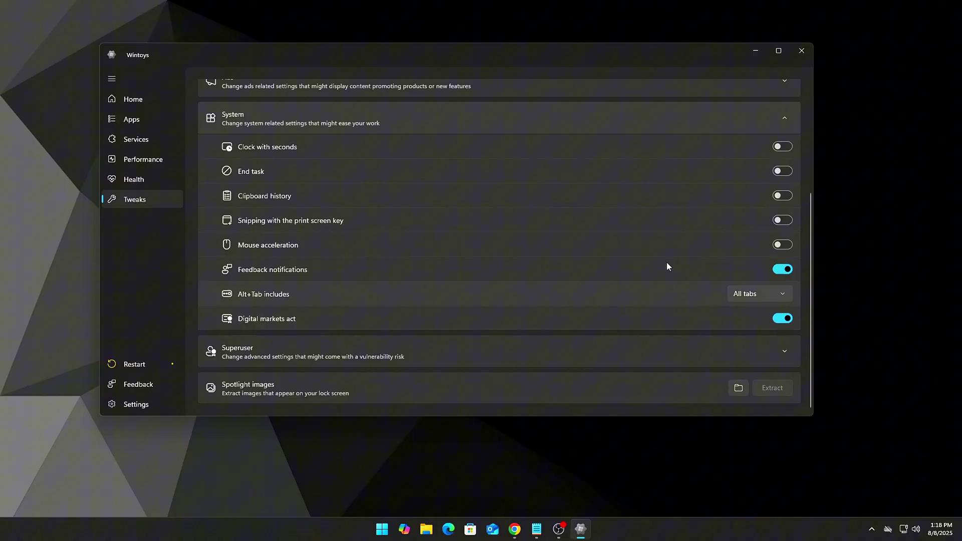
click(800, 52)
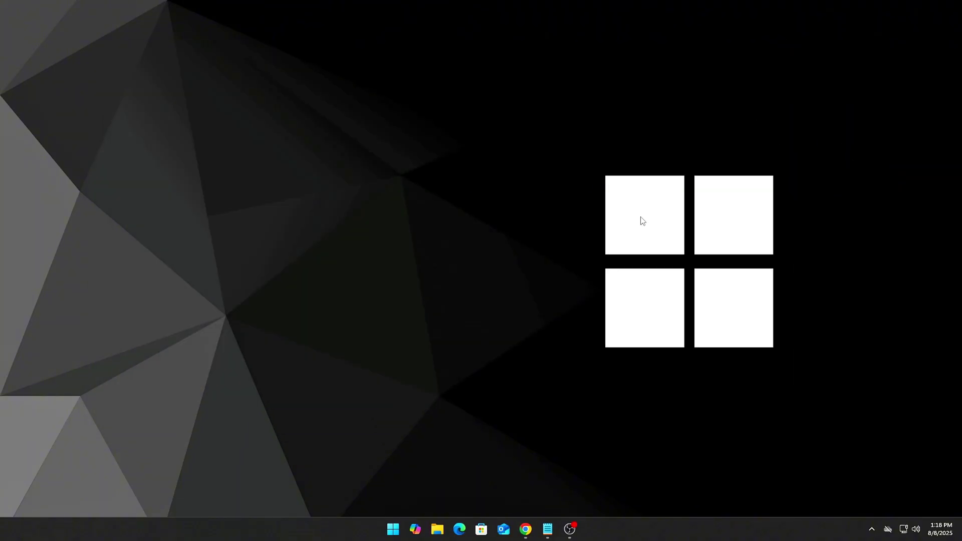
Step: Open the Installed apps list in the Settings app
key(super)
text(un)
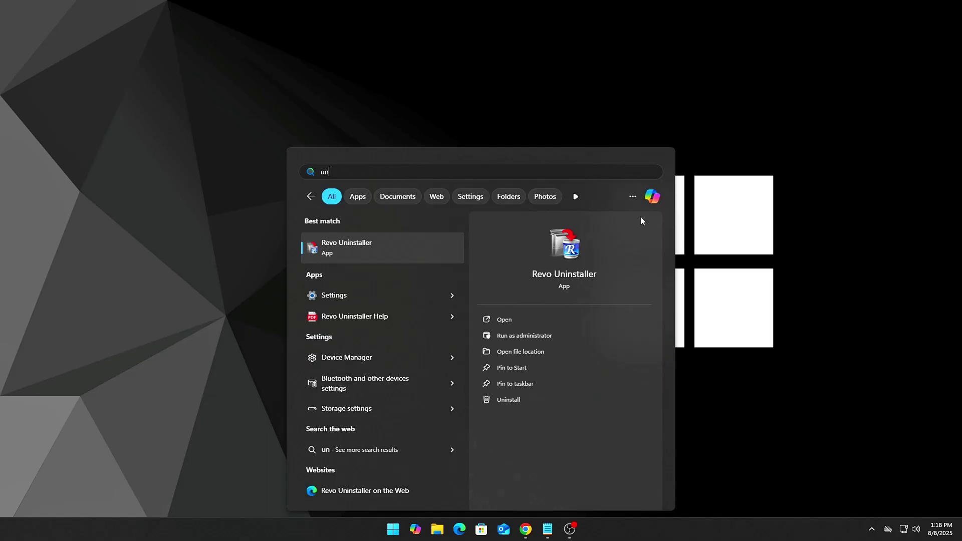
text(st)
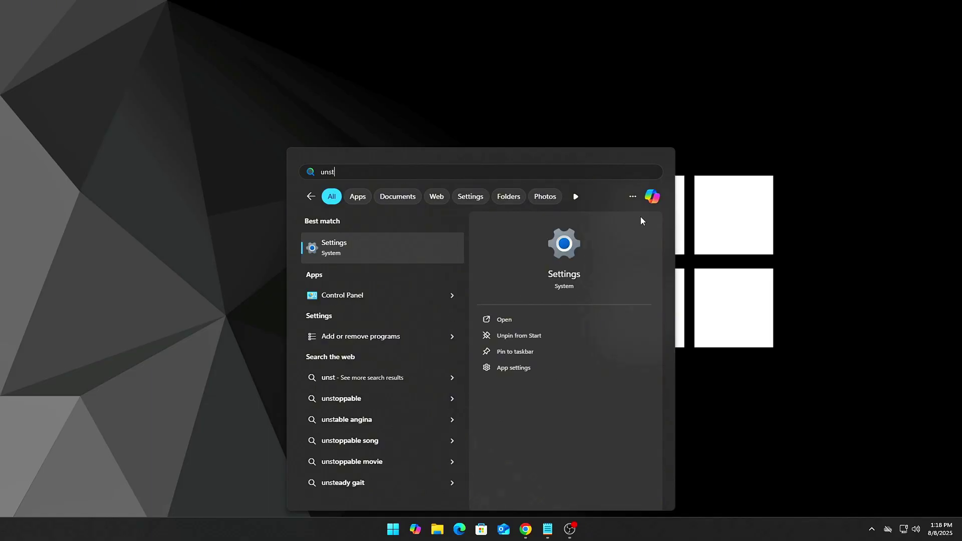
key(Return)
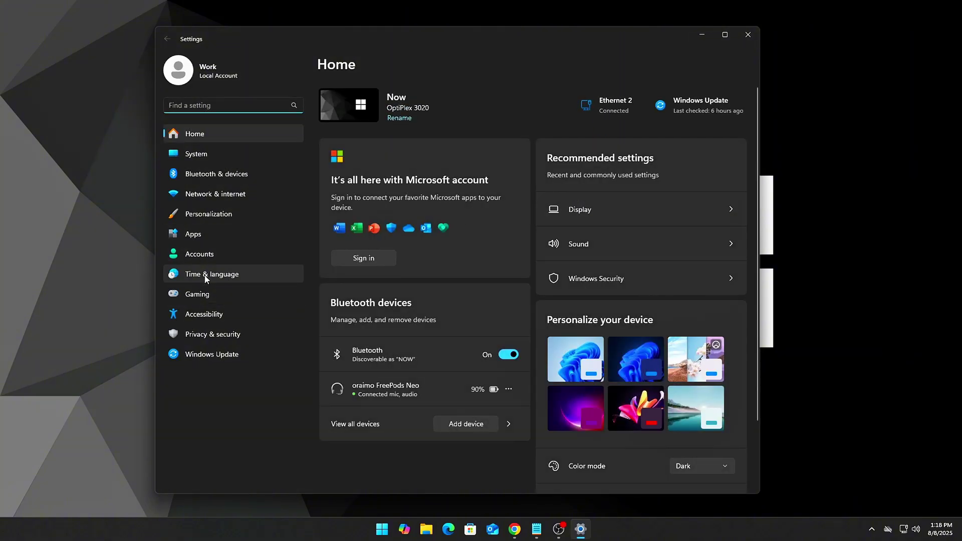
click(224, 238)
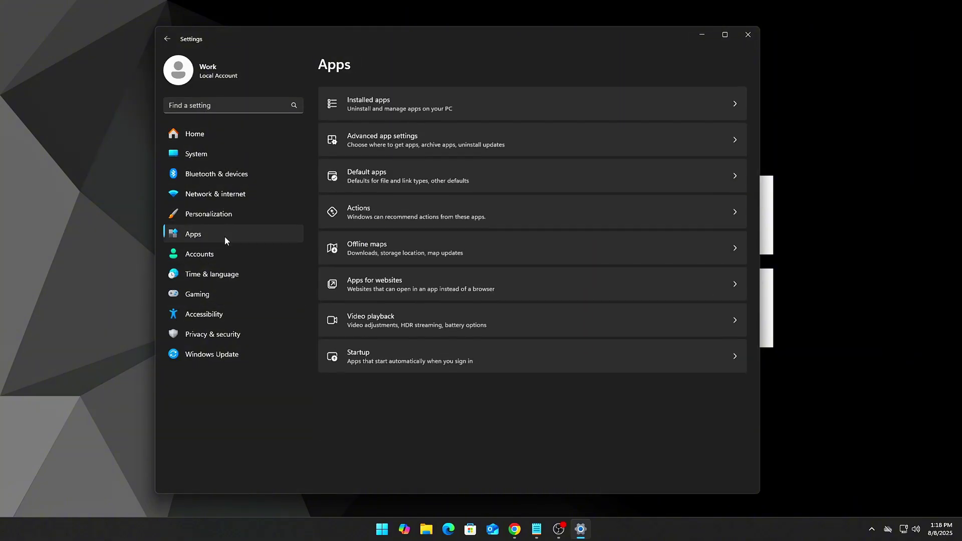
click(399, 104)
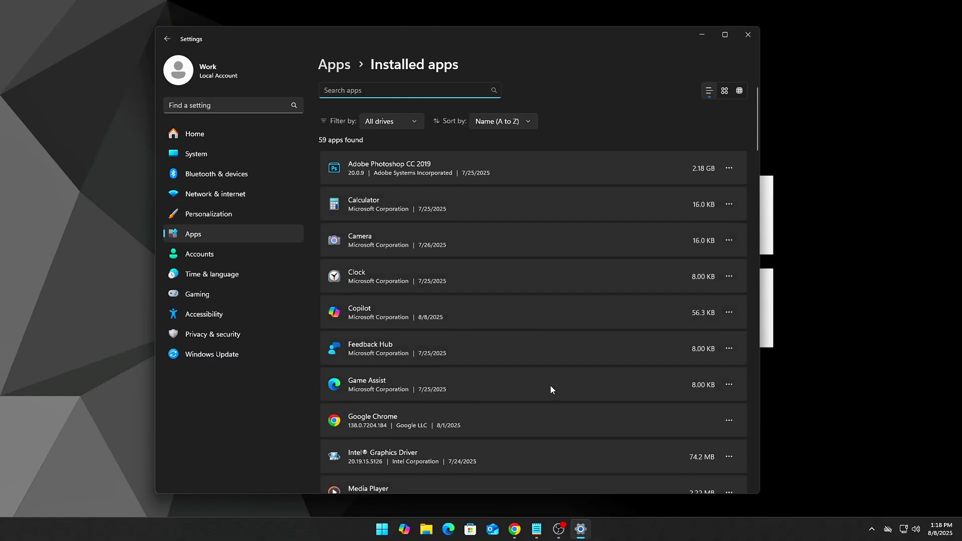
Step: Find Microsoft Edge in the list and start uninstalling it
scroll(550, 385, down, 5)
scroll(551, 385, down, 2)
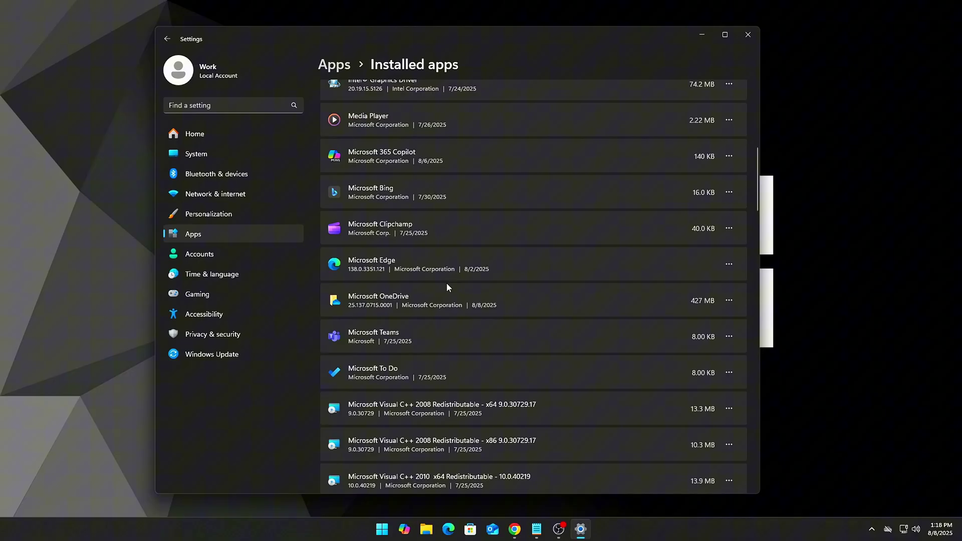
click(722, 267)
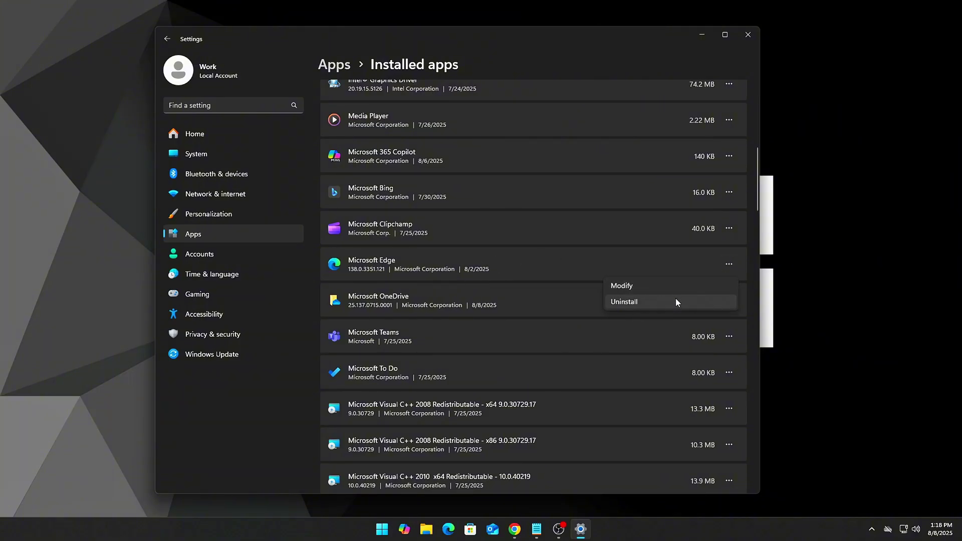
click(643, 302)
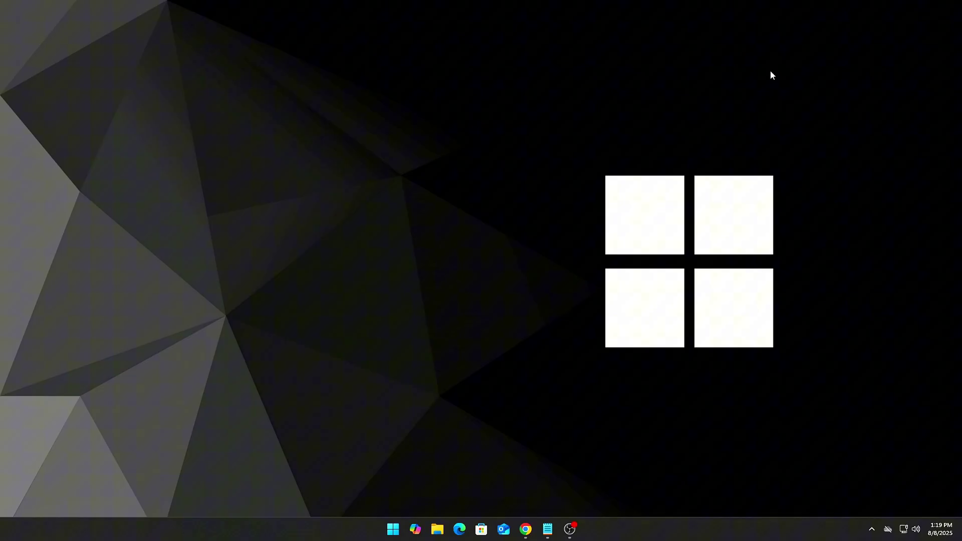
key(ctrl+shift+Escape)
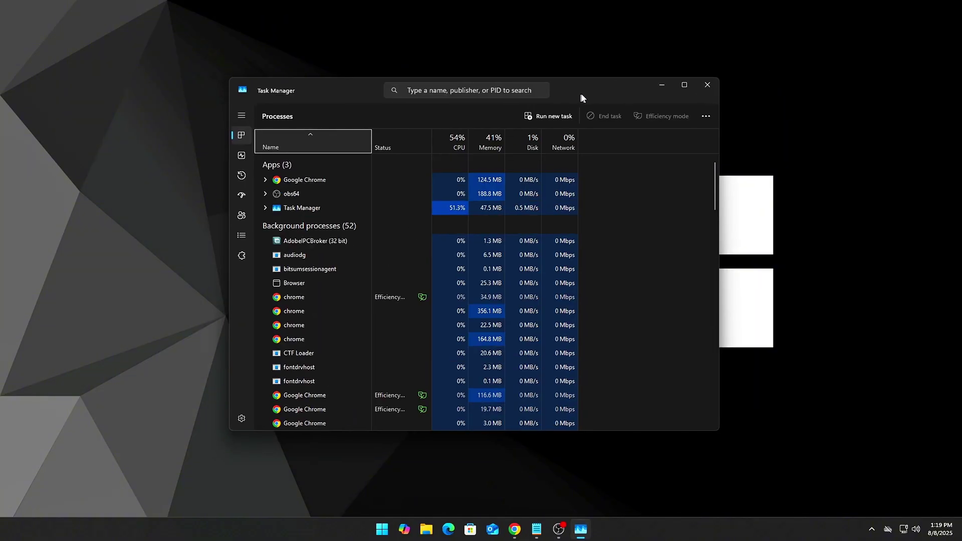
Step: Sort Task Manager processes by memory use and end the Adobe Photoshop CC 2019 task
click(488, 143)
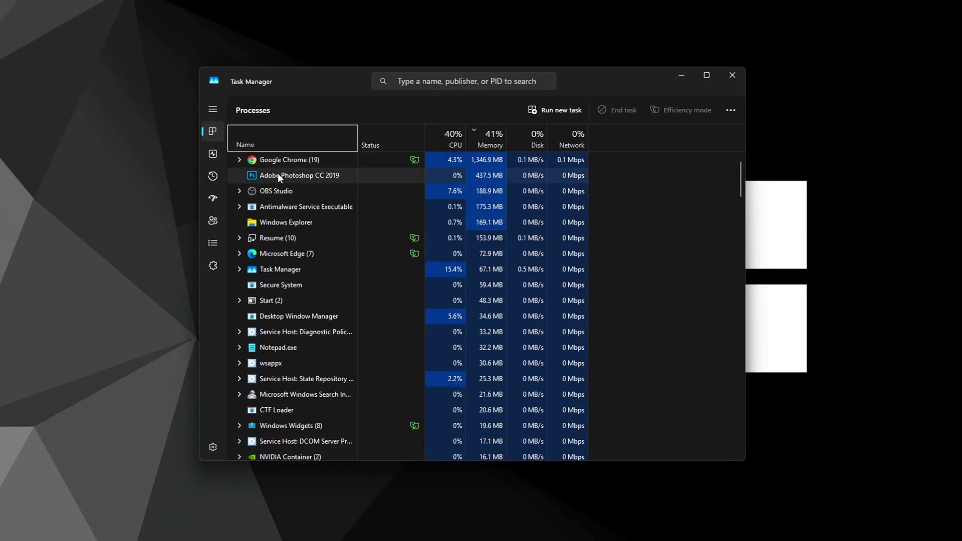
right_click(277, 175)
click(295, 182)
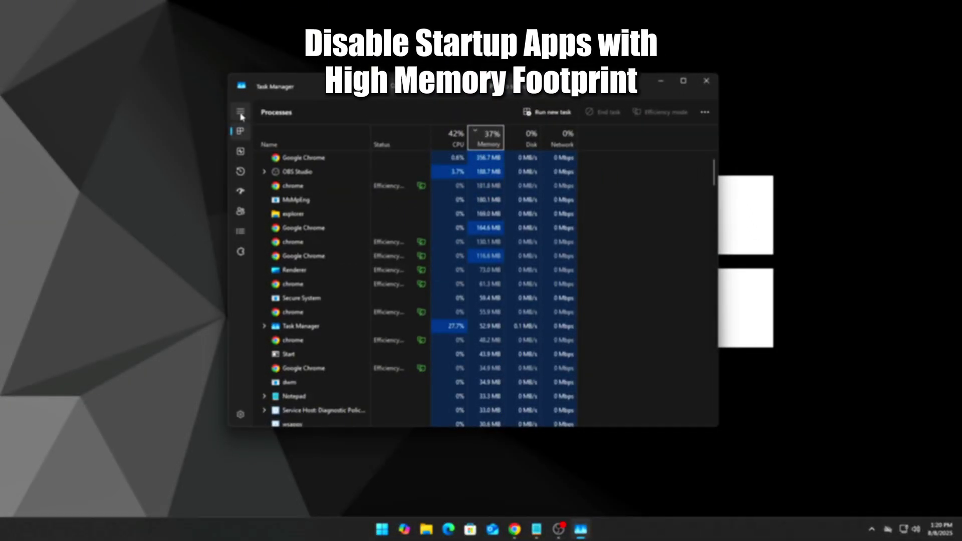
Step: Go to Task Manager's Startup apps page from the expanded sidebar
click(241, 113)
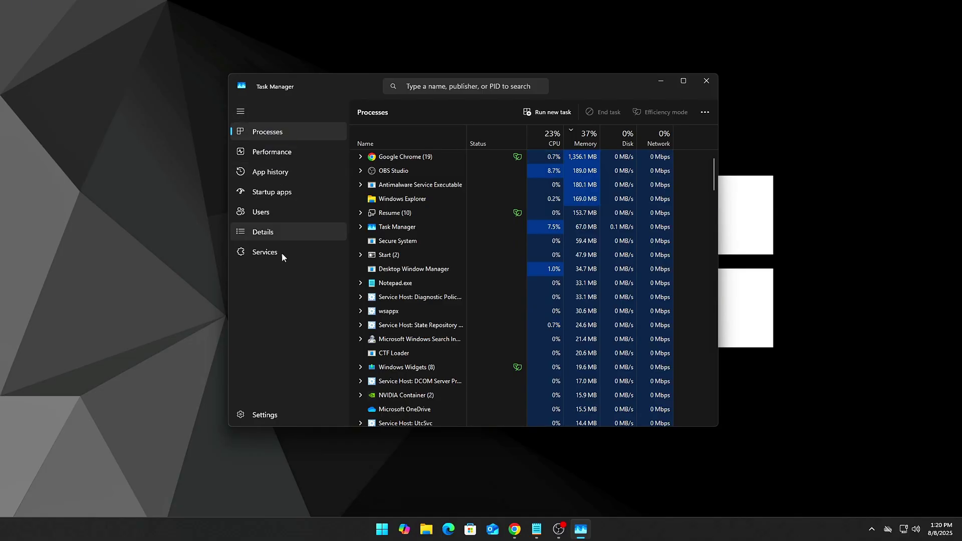
click(276, 174)
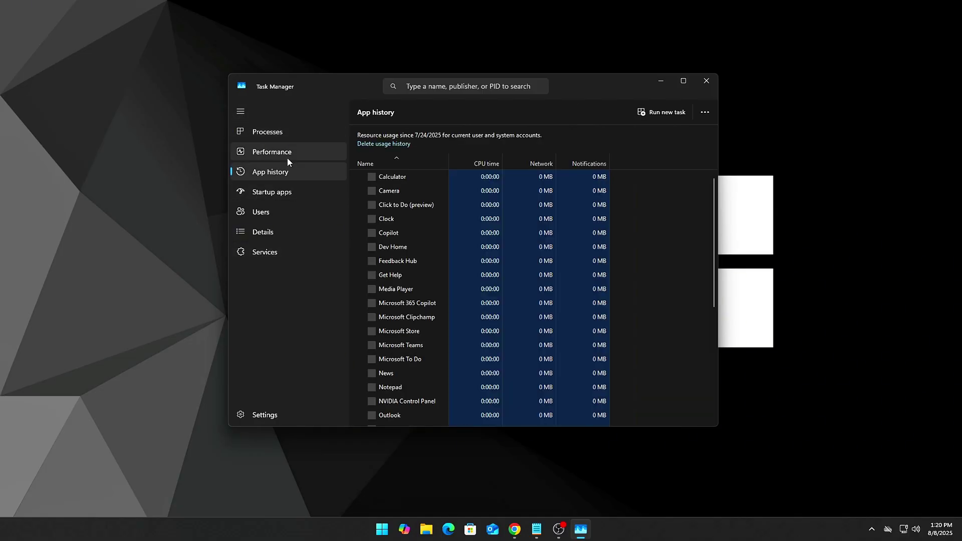
click(281, 199)
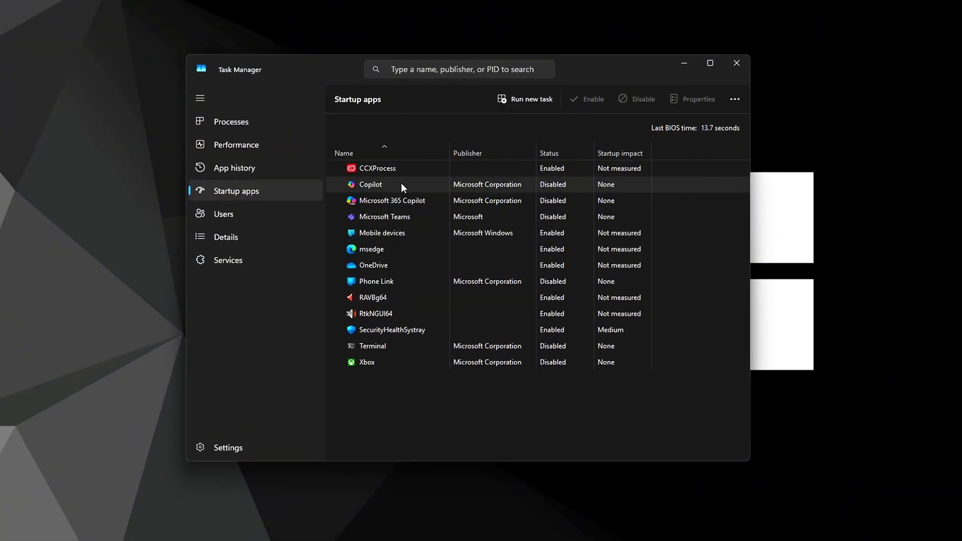
Step: Disable CCXProcess and Mobile devices at startup, and check msedge's startup options
right_click(473, 172)
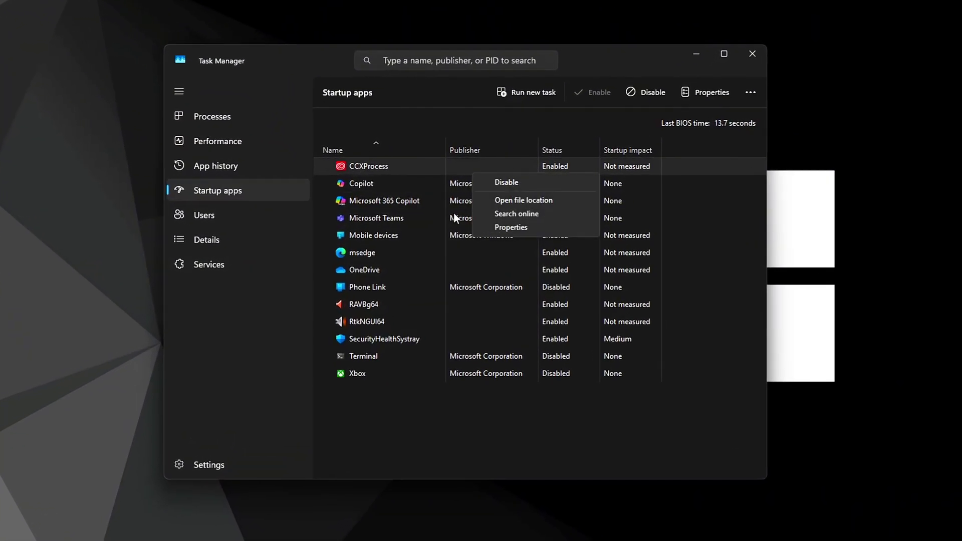
click(516, 183)
right_click(449, 257)
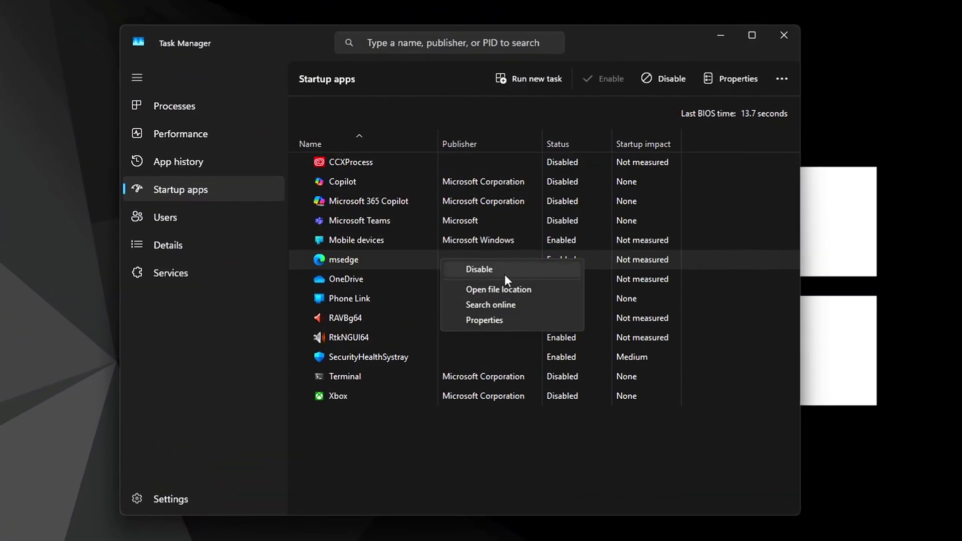
right_click(507, 242)
click(516, 256)
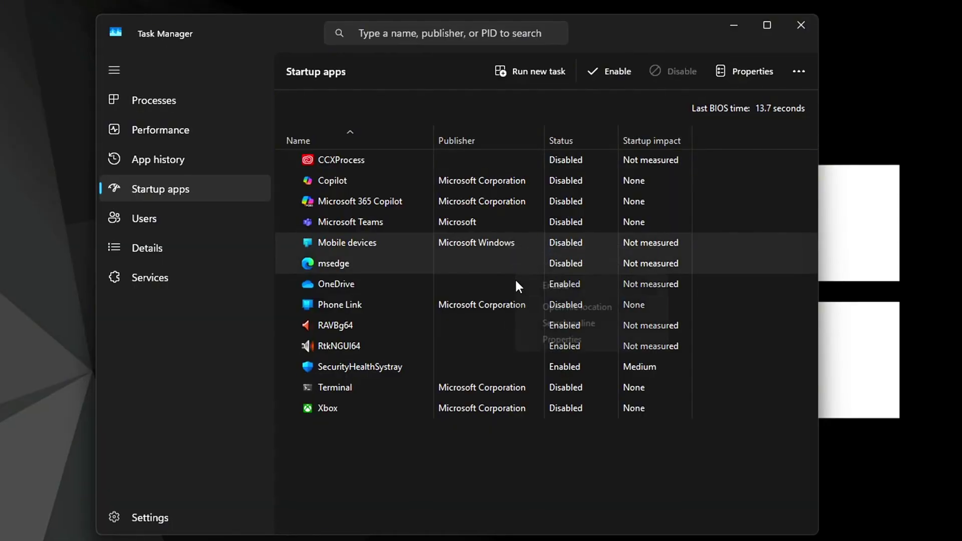
right_click(516, 273)
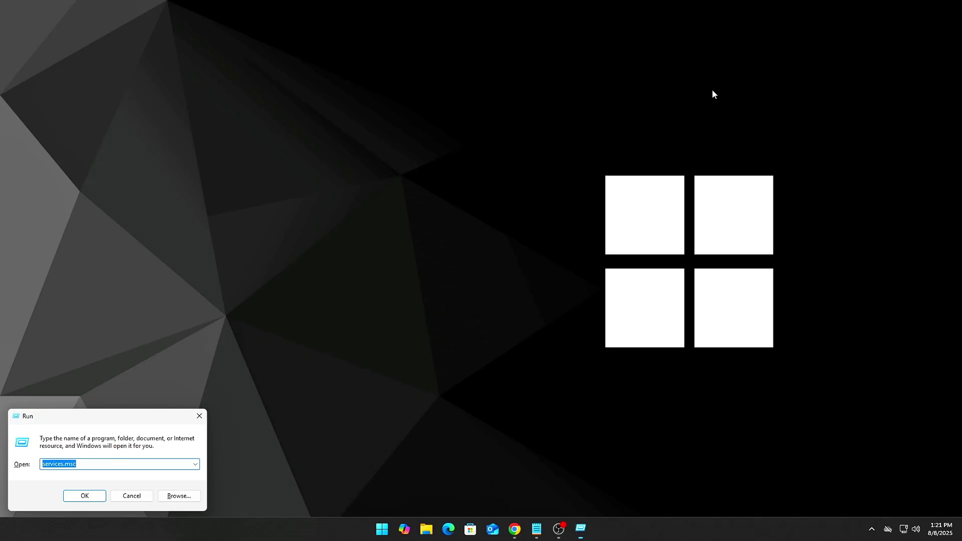
Step: In msconfig Services, hide Microsoft services, untick Google Updater Internal and Chrome Elevation, and apply
drag(133, 418, 469, 215)
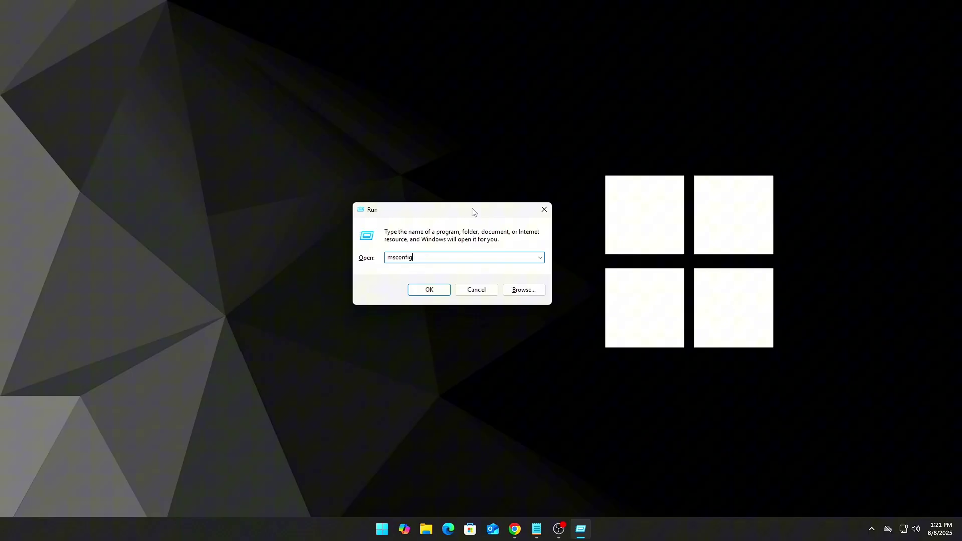
key(Return)
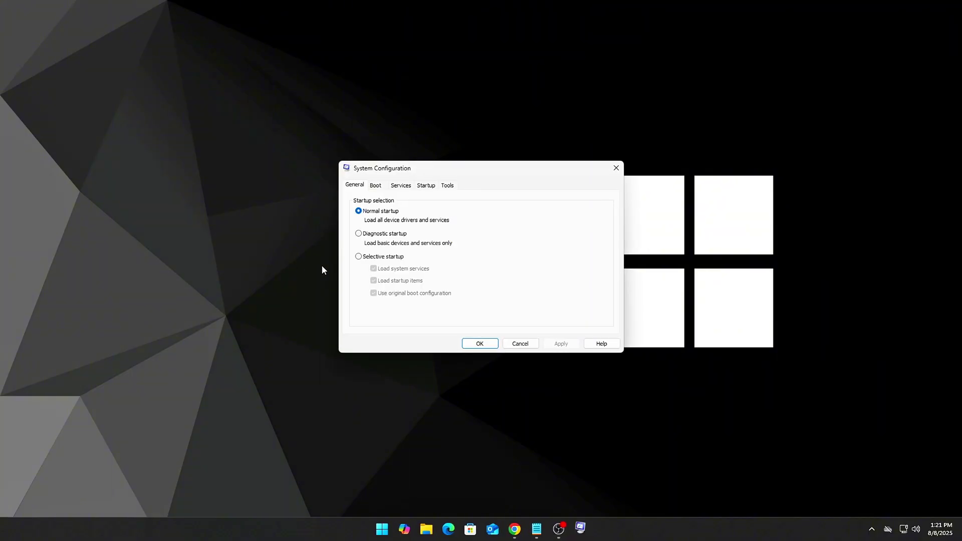
click(401, 186)
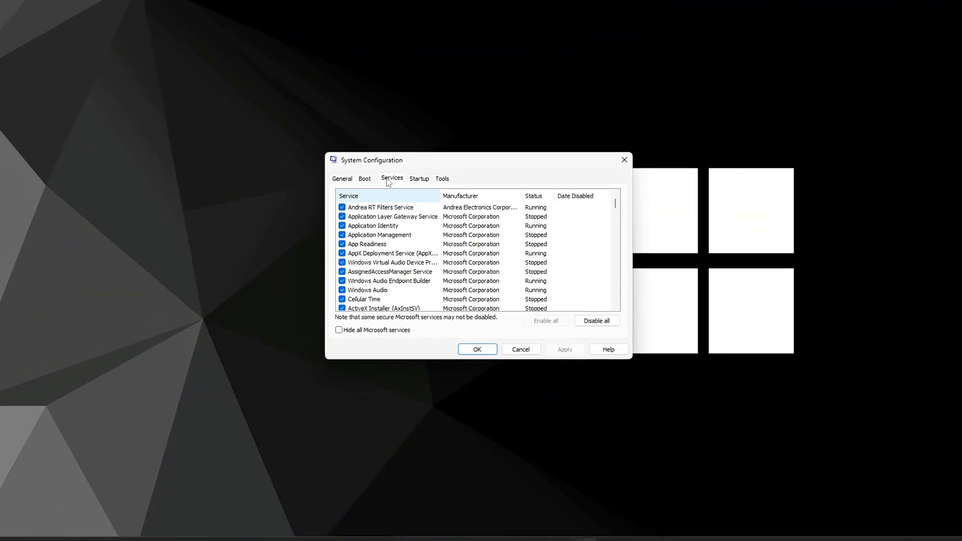
click(340, 340)
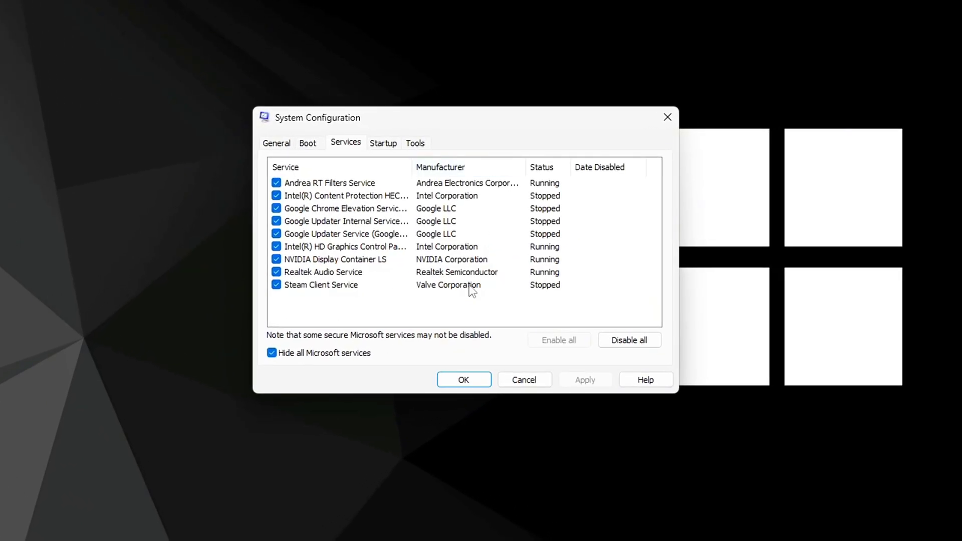
click(276, 221)
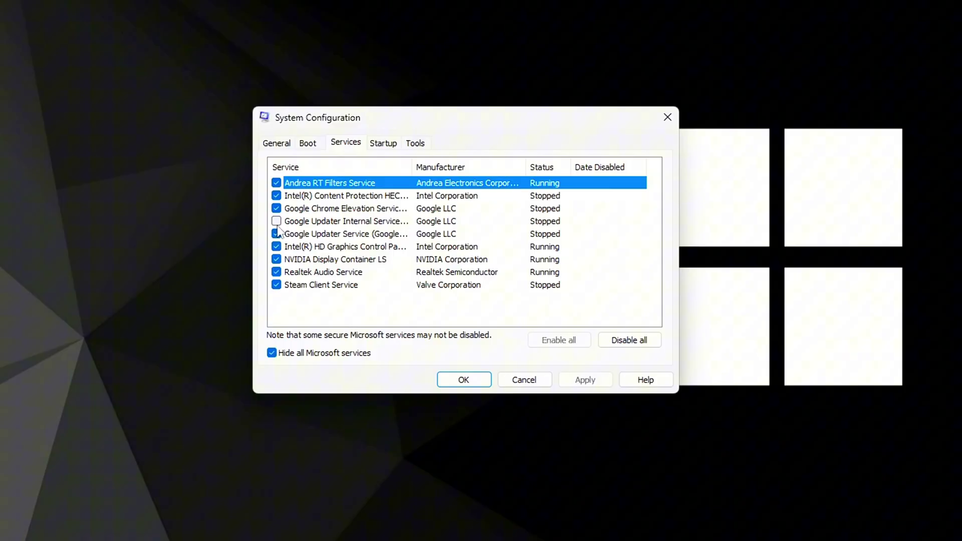
click(276, 209)
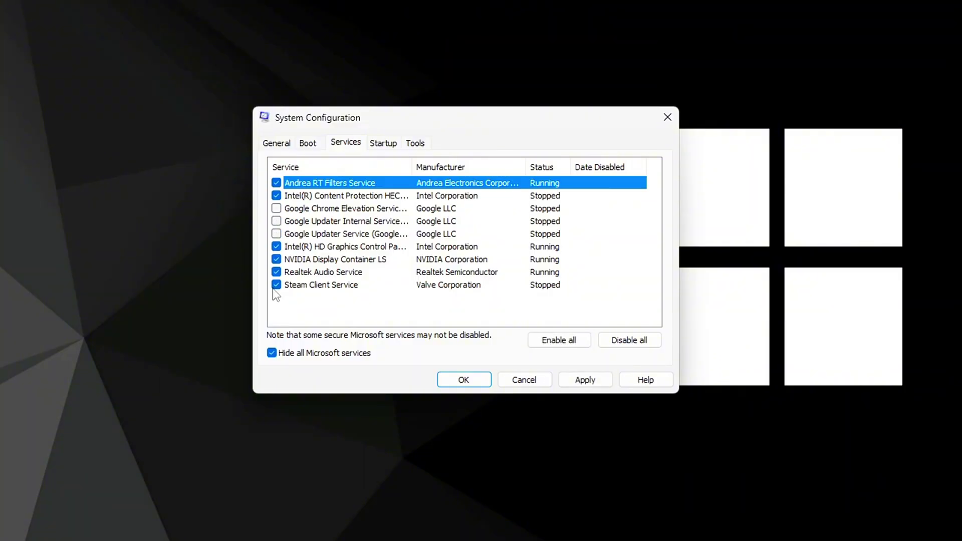
click(598, 384)
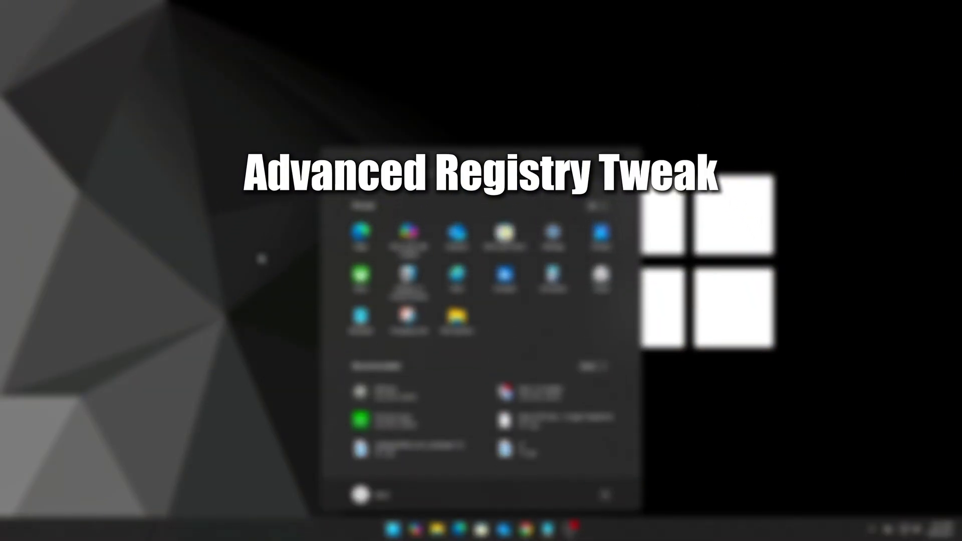
Step: Open Registry Editor at the pasted Memory Management key path
key(super+r)
text(regedit)
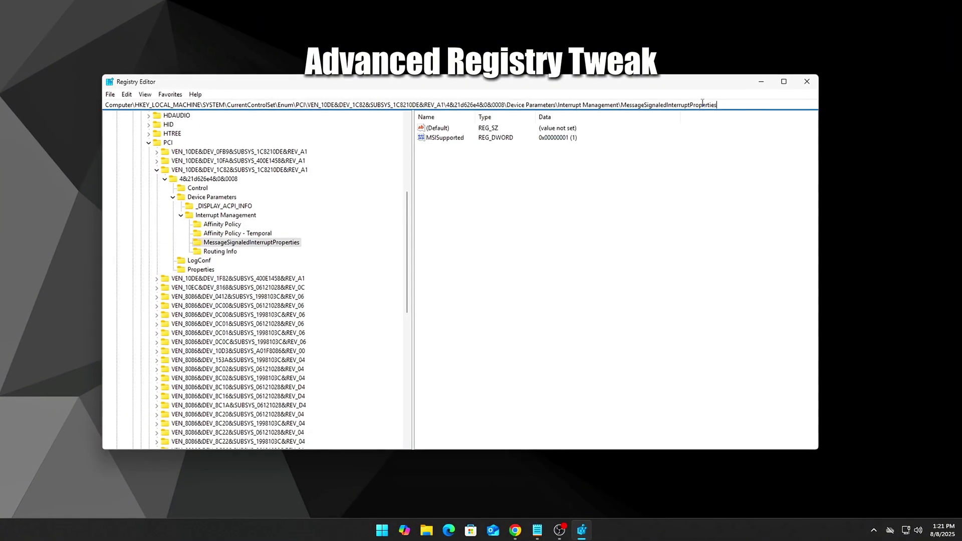
click(702, 100)
text(HKEY_LOCAL_MACHINE\SYSTEM\CurrentControlSet\Control\Session Manager\Memory Management)
key(Return)
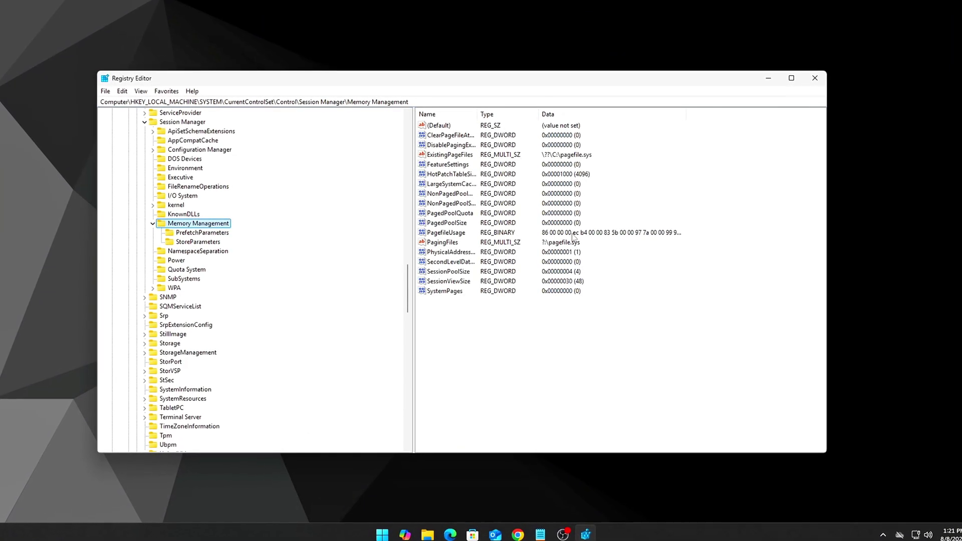
Step: Set ClearPageFileAtShutdown to 1
double_click(461, 136)
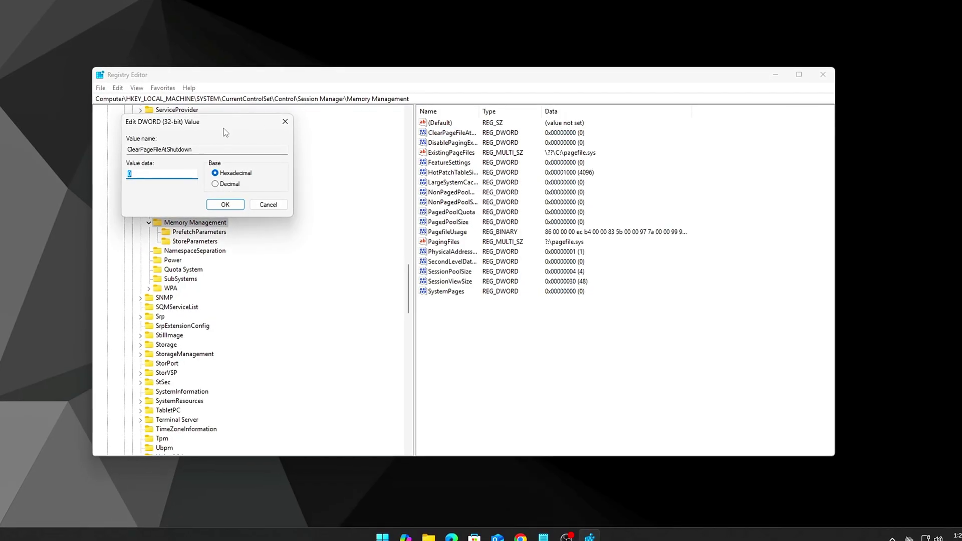
drag(191, 124, 471, 147)
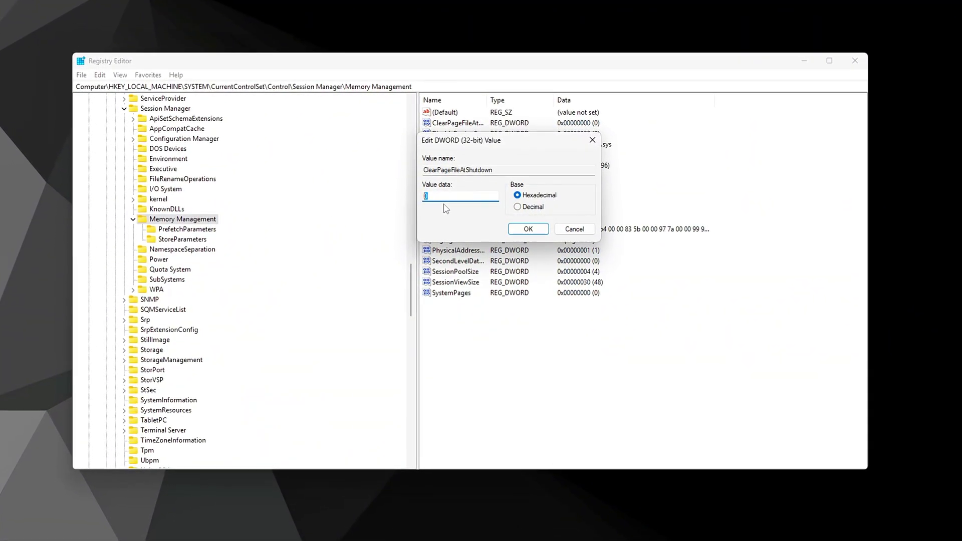
text(1)
key(Return)
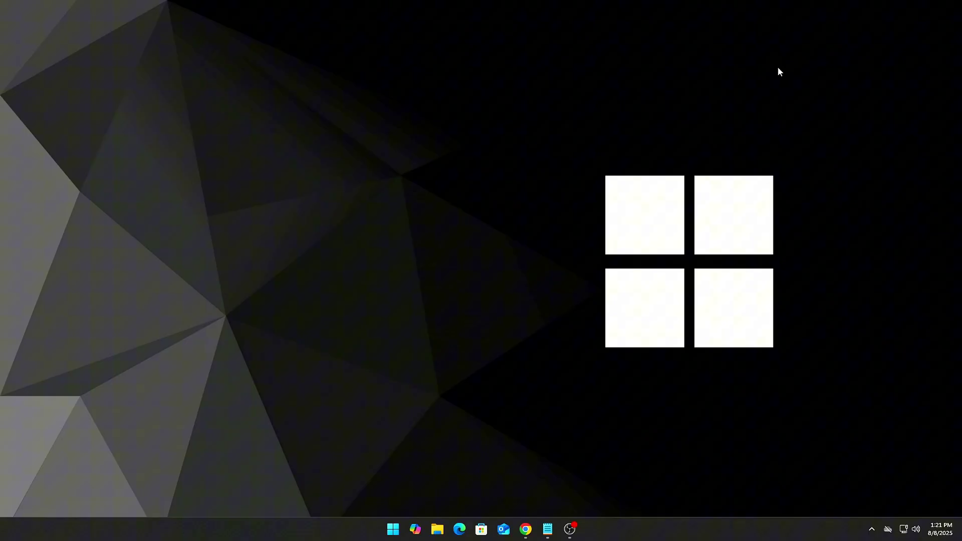
Step: Reopen Registry Editor with REGEDIT and go to the Memory Management key
key(super)
key(super+r)
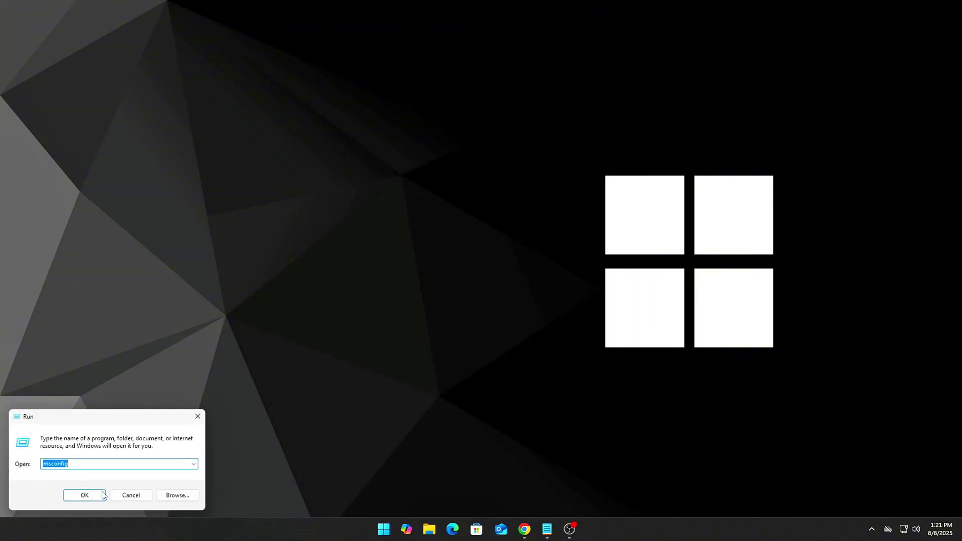
drag(113, 411, 510, 218)
text(REGED)
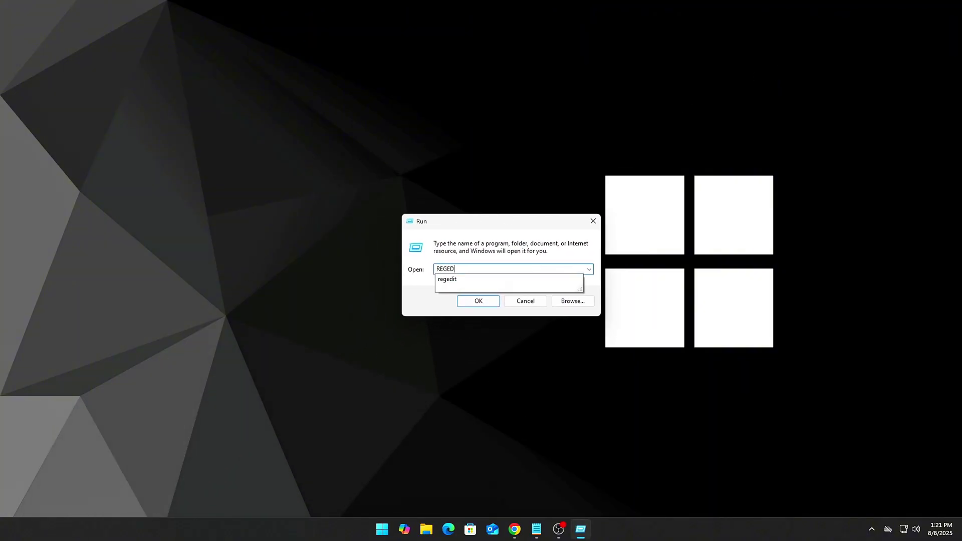
text(IT)
key(Return)
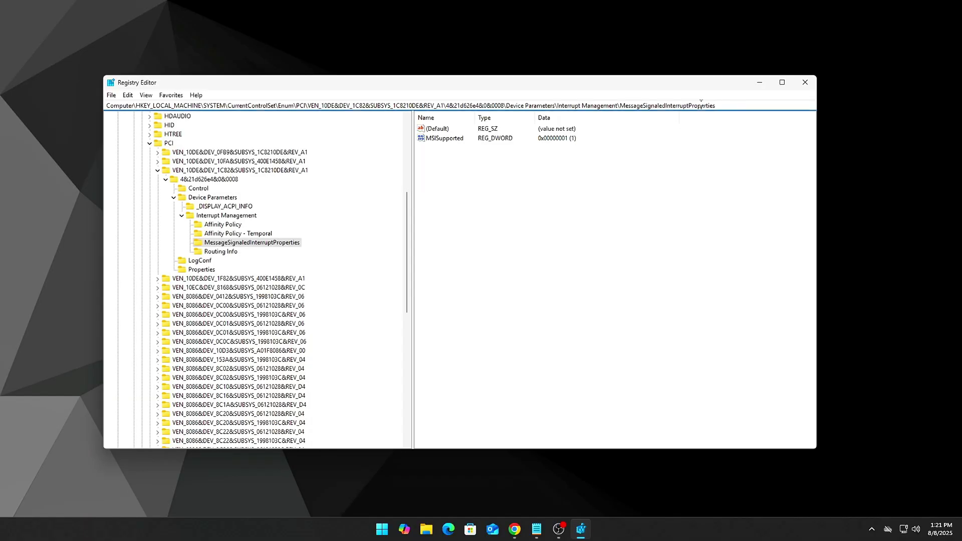
click(702, 104)
text(HKEY_LOCAL_MACHINE\SYSTEM\CurrentControlSet\Control\Session Manager\Memory Management)
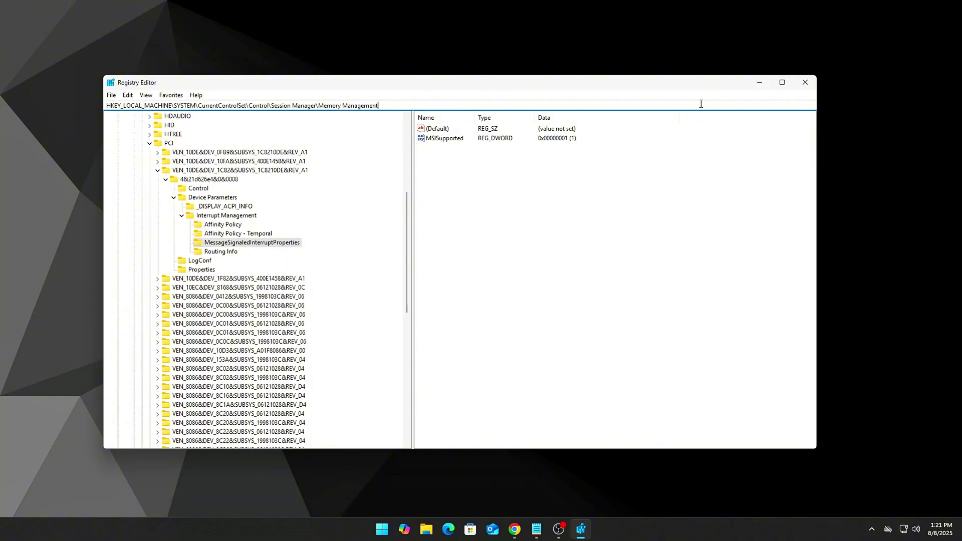
key(Return)
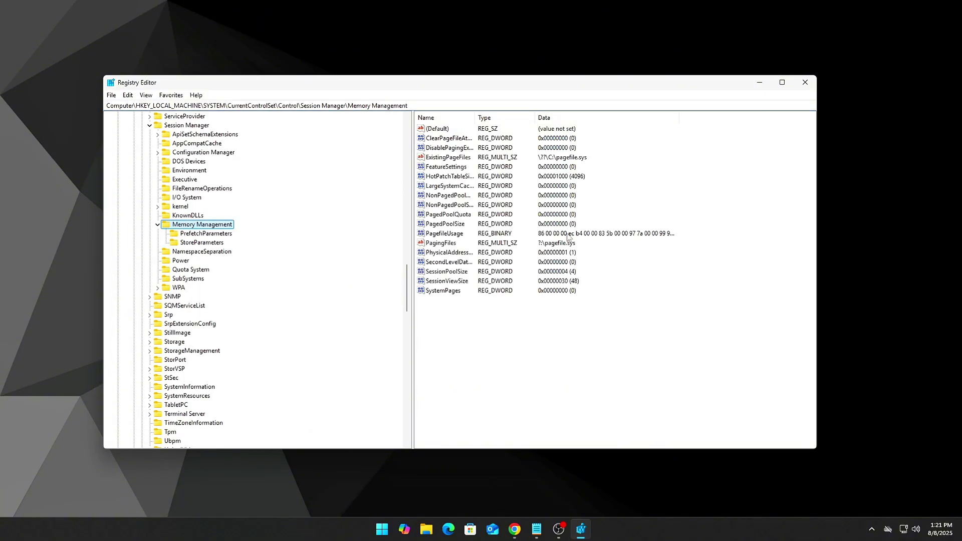
Step: Confirm ClearPageFileAtShutdown holds 1 and close Registry Editor
click(460, 139)
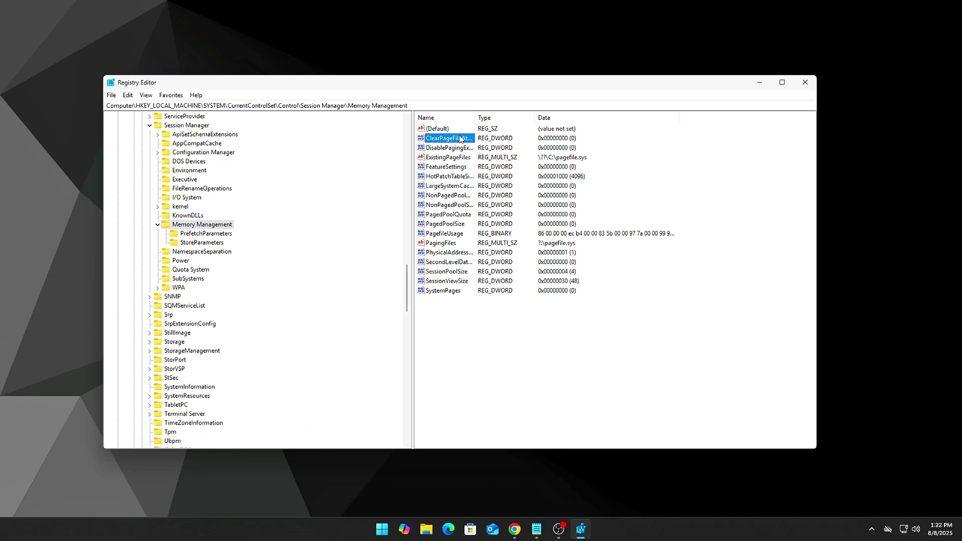
double_click(460, 139)
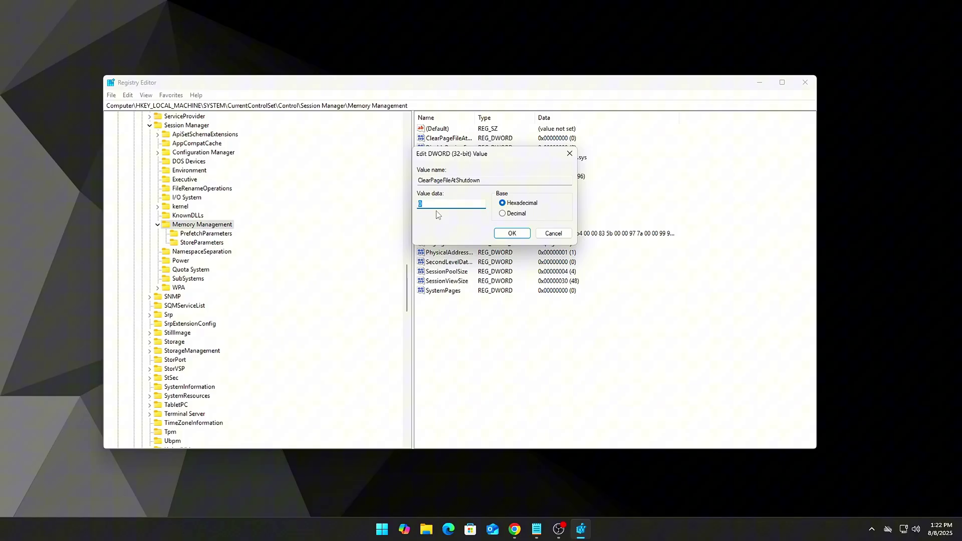
key(Return)
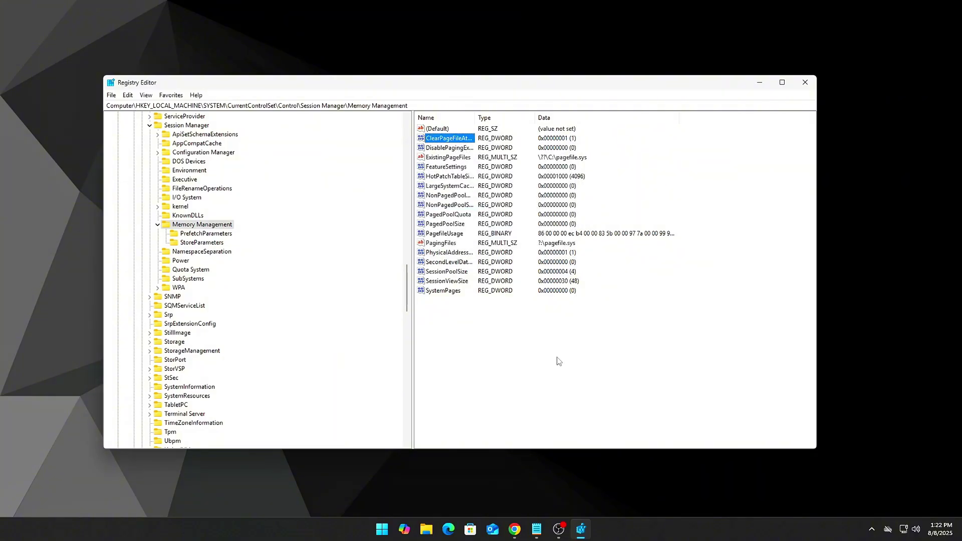
click(887, 234)
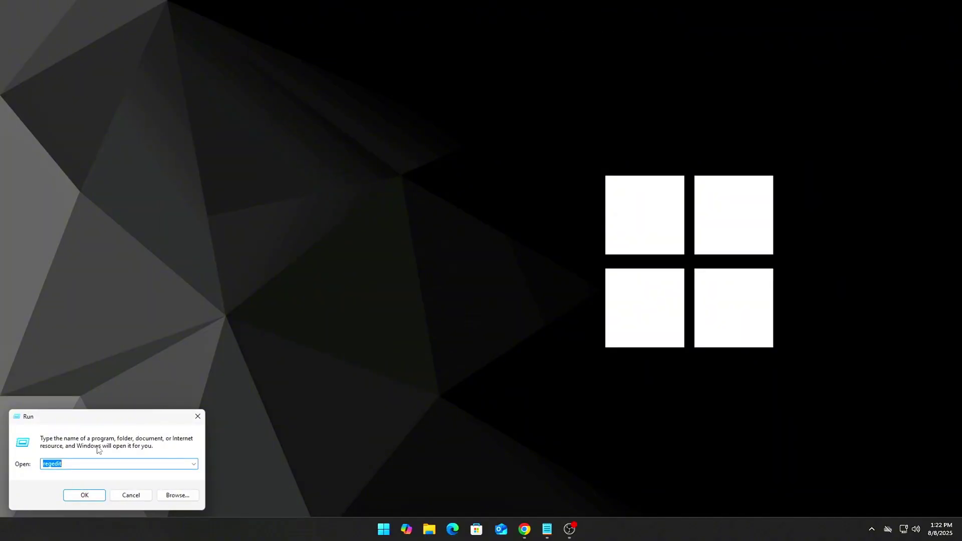
Step: Open Power Options with powercfg.cpl from the Run dialog
drag(119, 417, 129, 419)
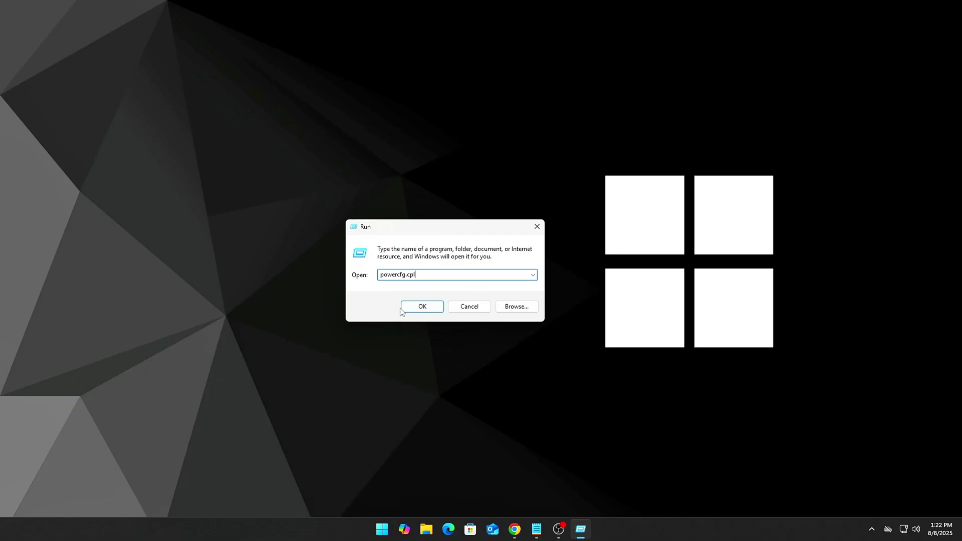
click(410, 308)
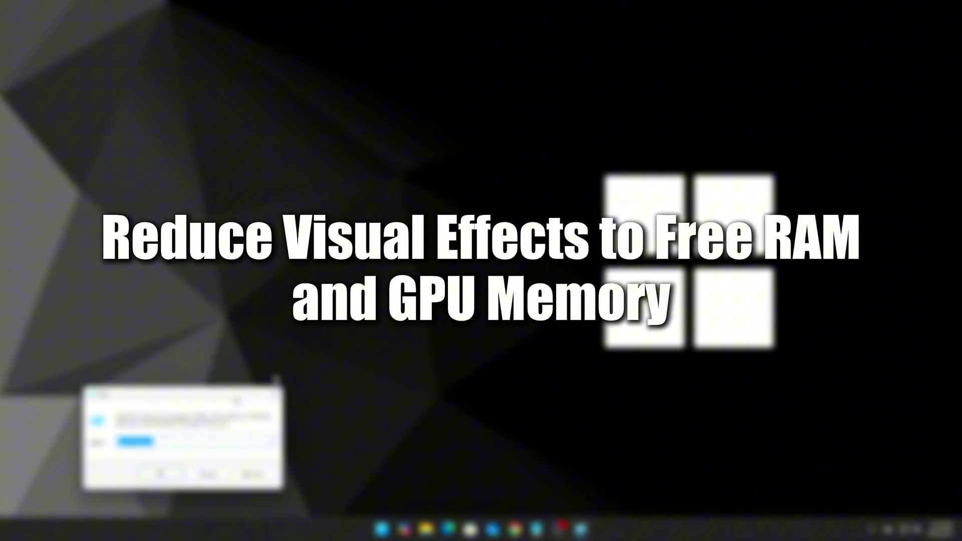
Step: In System Properties' Advanced Performance Options, choose Adjust for best performance
click(422, 310)
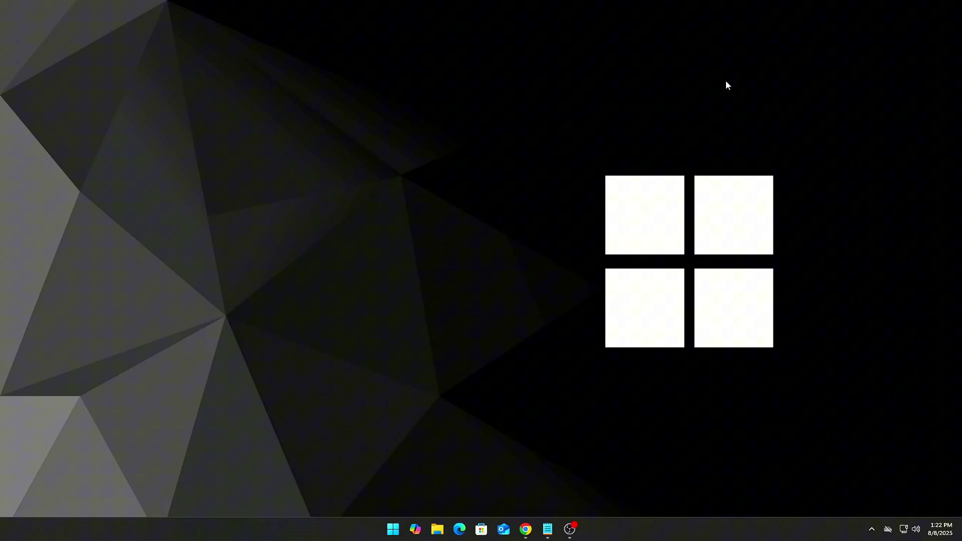
key(super+r)
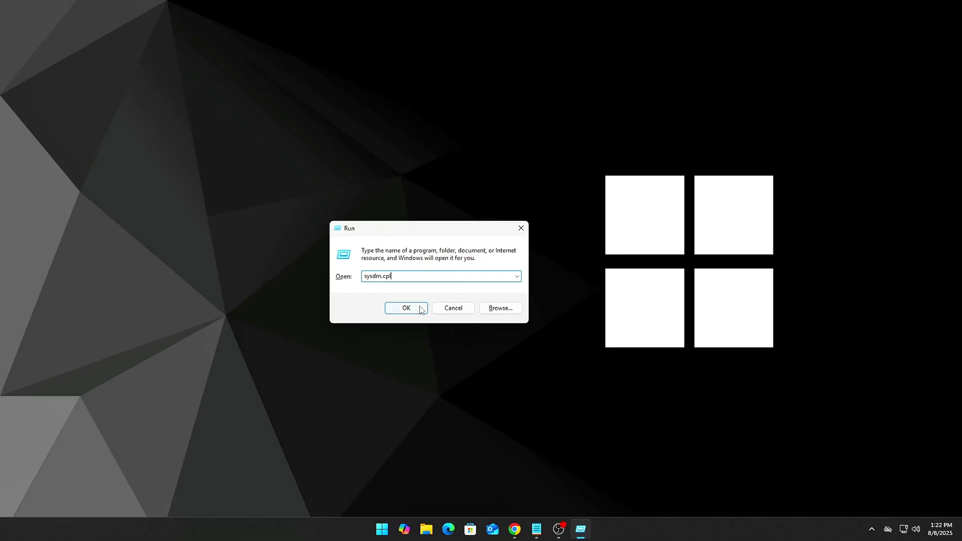
click(406, 307)
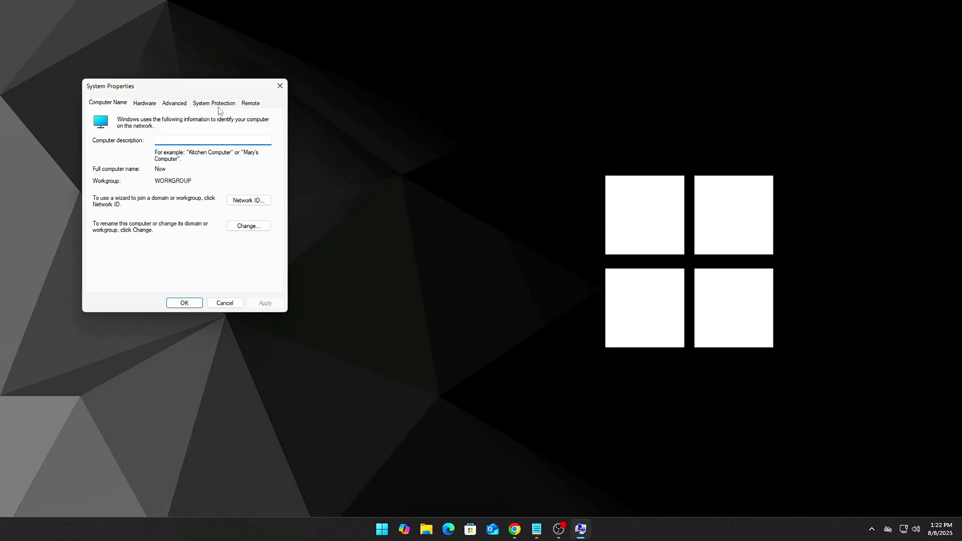
drag(224, 86, 466, 99)
click(422, 119)
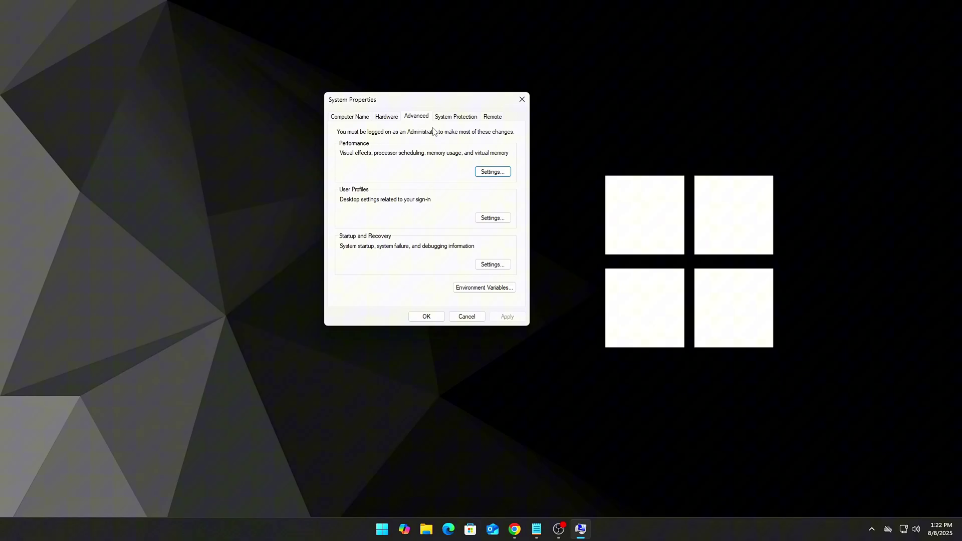
click(495, 174)
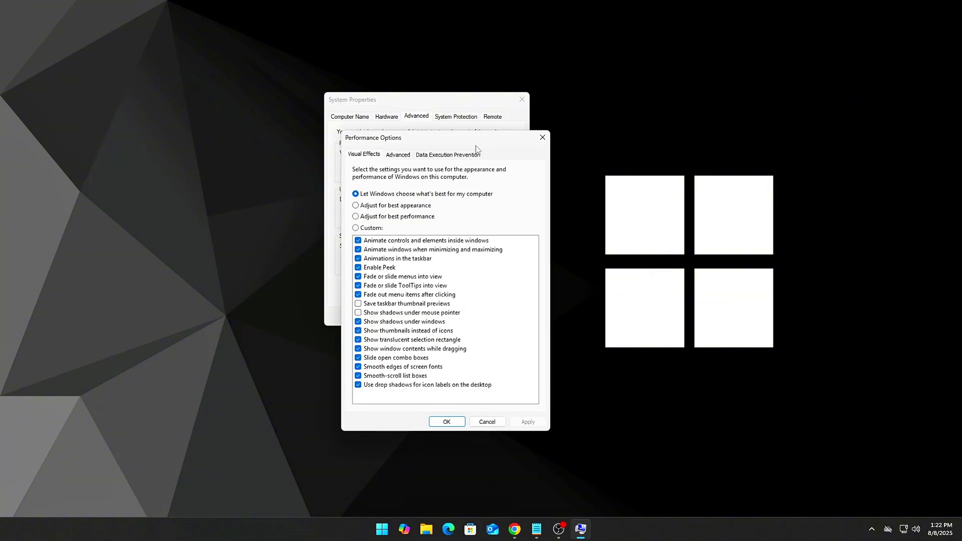
drag(476, 145, 469, 91)
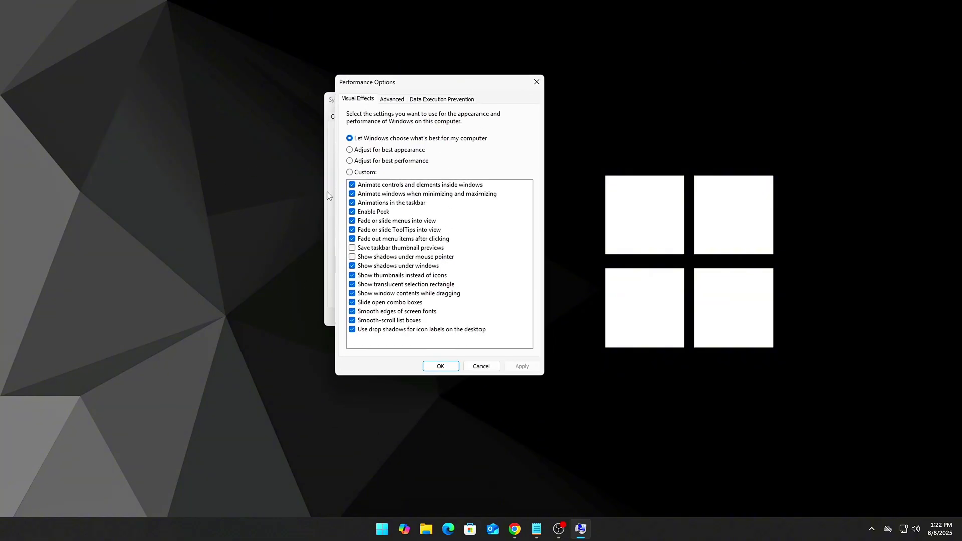
click(382, 163)
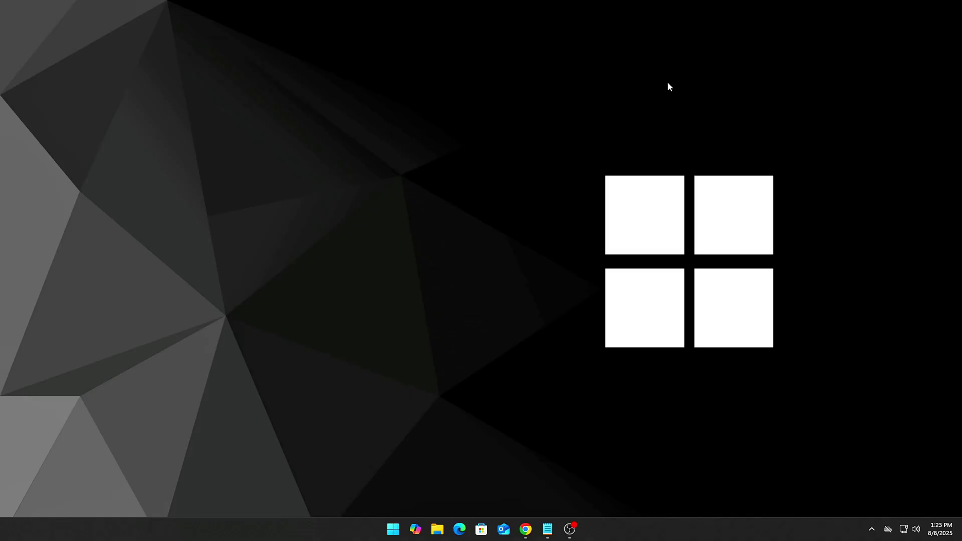
Step: Launch Disk Cleanup from search and scan drive C:
key(super+r)
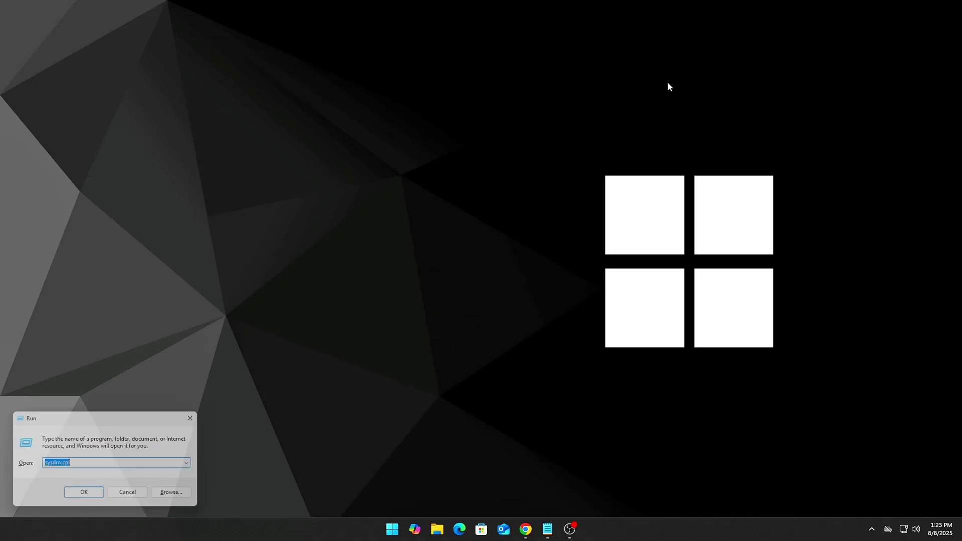
key(Return)
key(super+s)
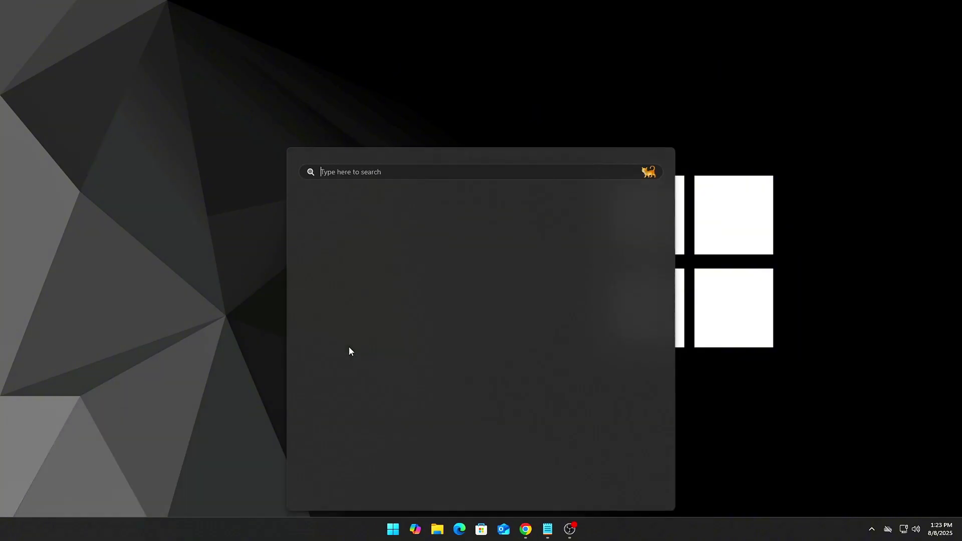
text(Disk Cleanup)
key(Return)
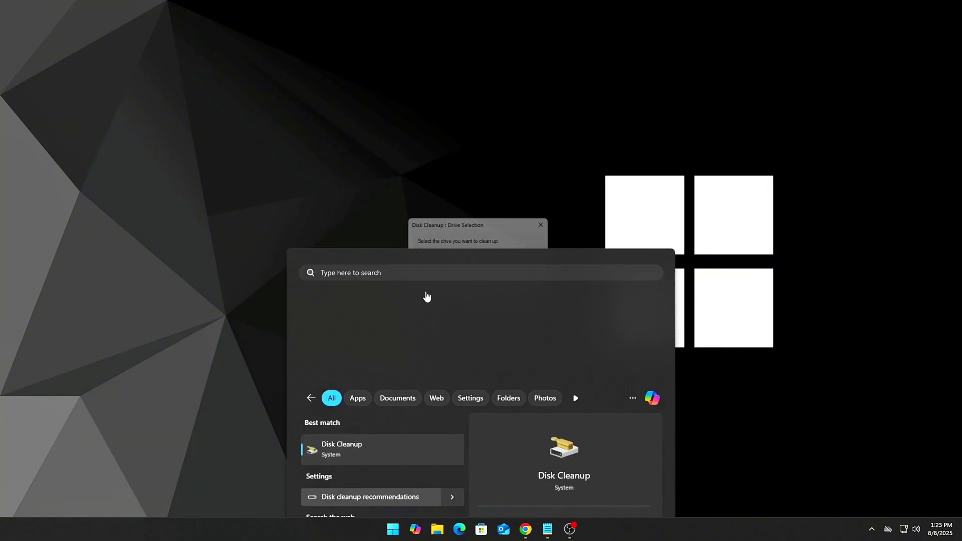
click(461, 284)
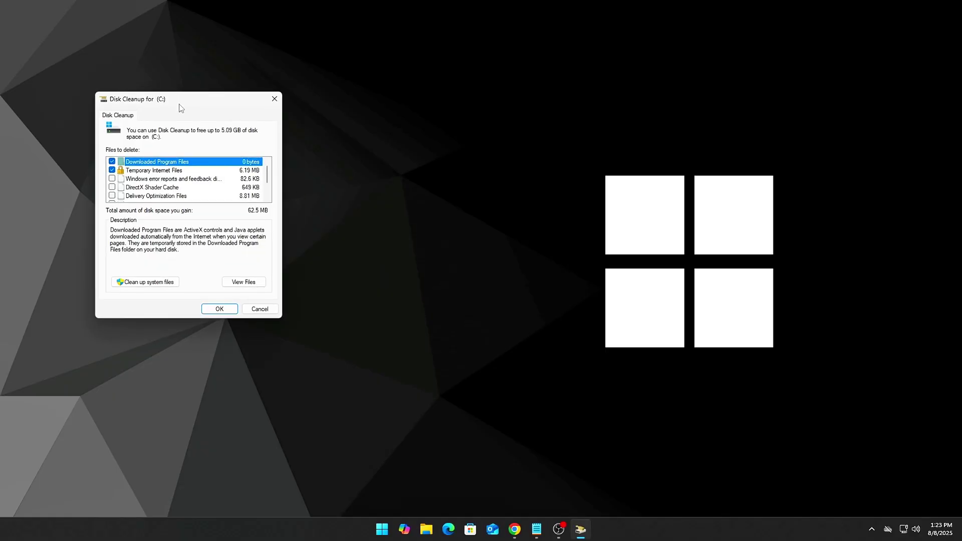
Step: Include system files and tick Windows Update Cleanup, Defender Antivirus and Delivery Optimization Files (477 MB)
drag(181, 107, 510, 107)
click(466, 277)
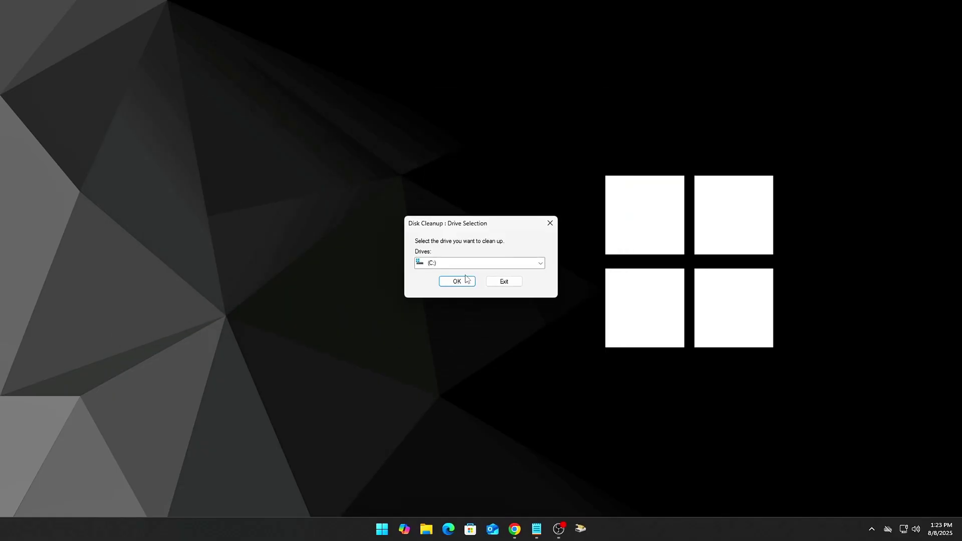
click(467, 285)
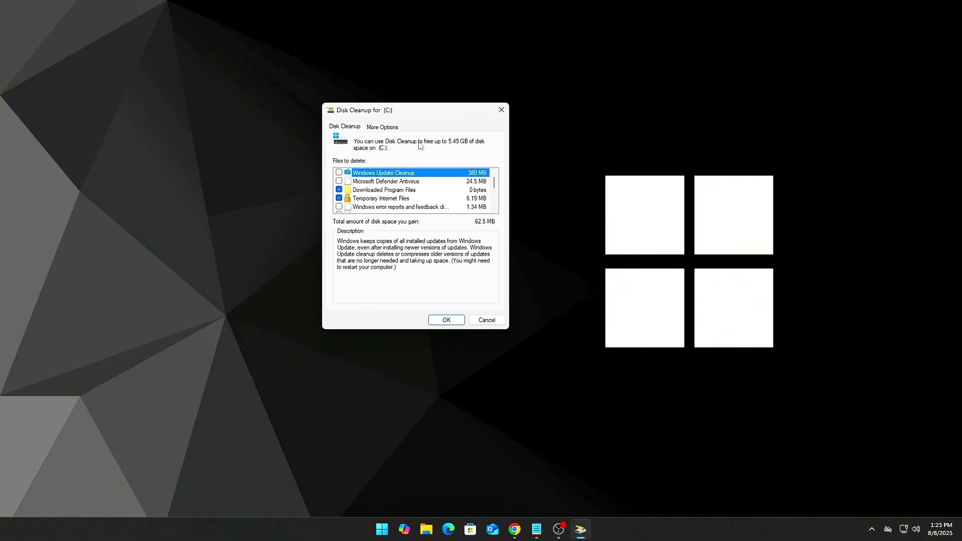
click(339, 173)
click(339, 181)
scroll(417, 193, down, 1)
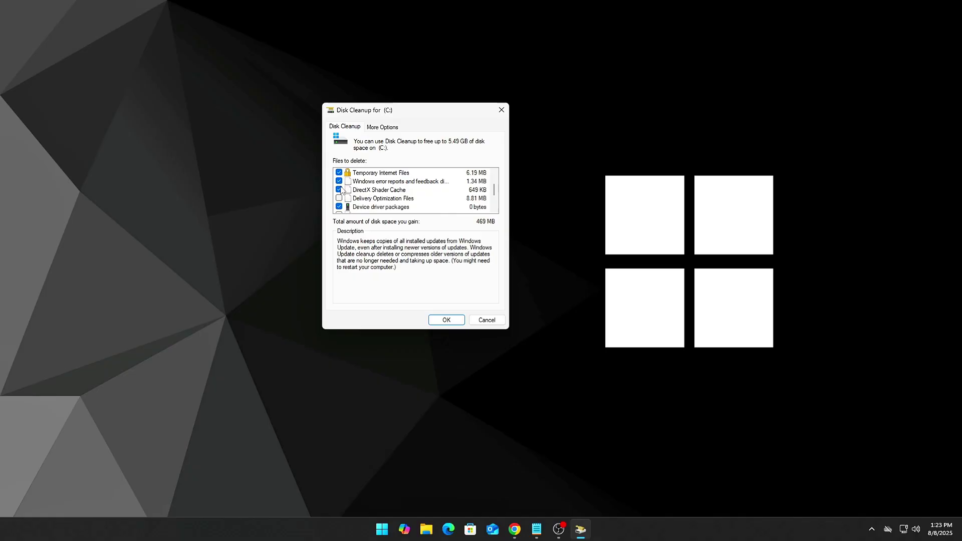
click(341, 198)
scroll(343, 200, down, 1)
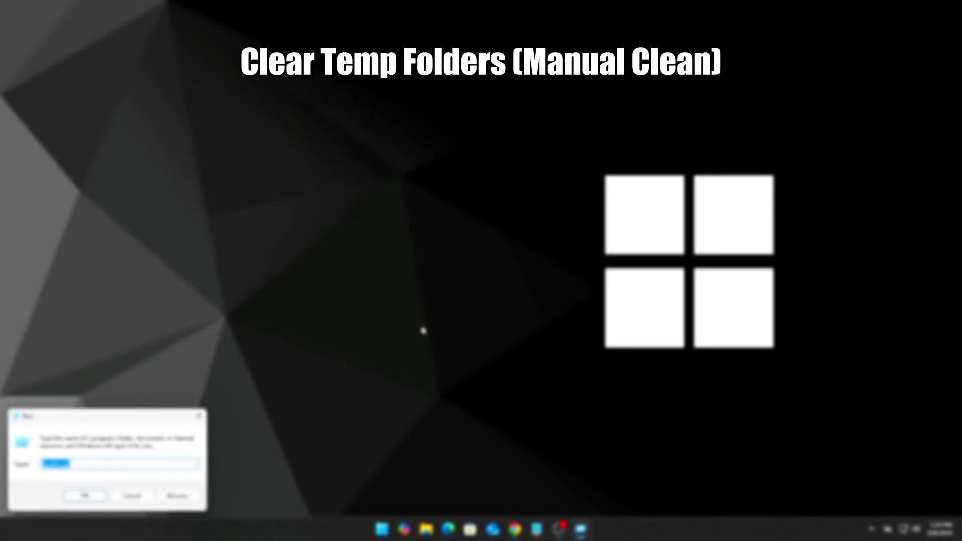
Step: Open the user Temp folder with %temp% from the Run dialog
drag(143, 419, 432, 232)
drag(432, 231, 442, 231)
text(%temp%)
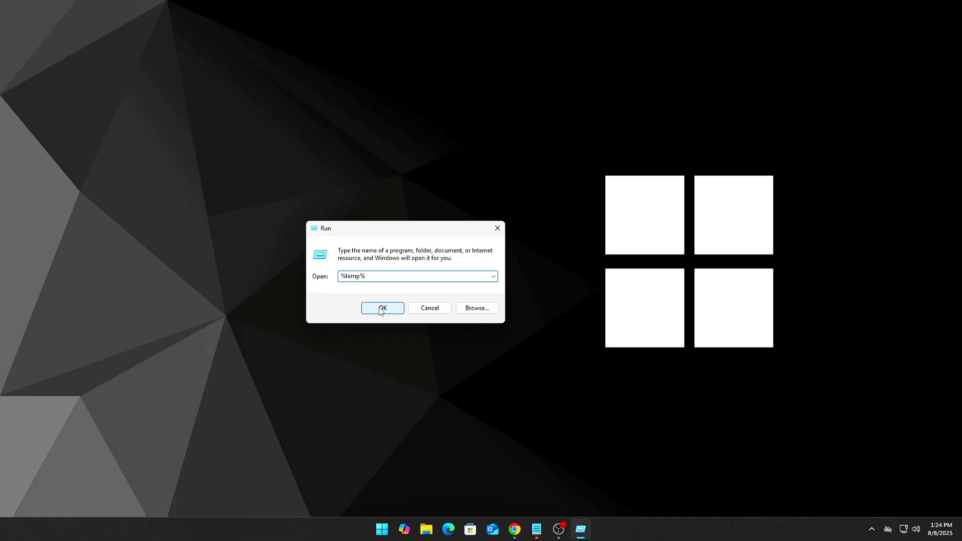
click(381, 308)
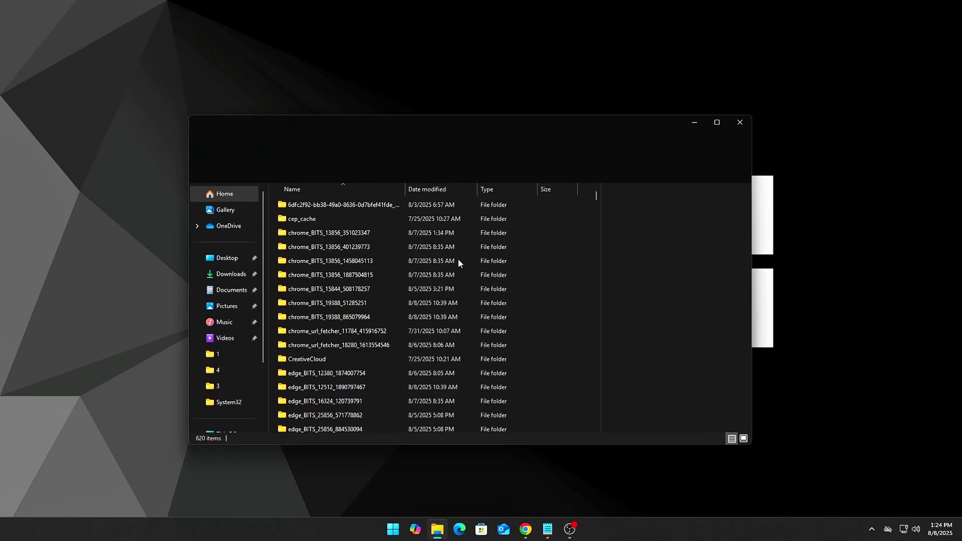
Step: Delete all Temp folder items, skipping every file still in use
click(448, 277)
key(ctrl+a)
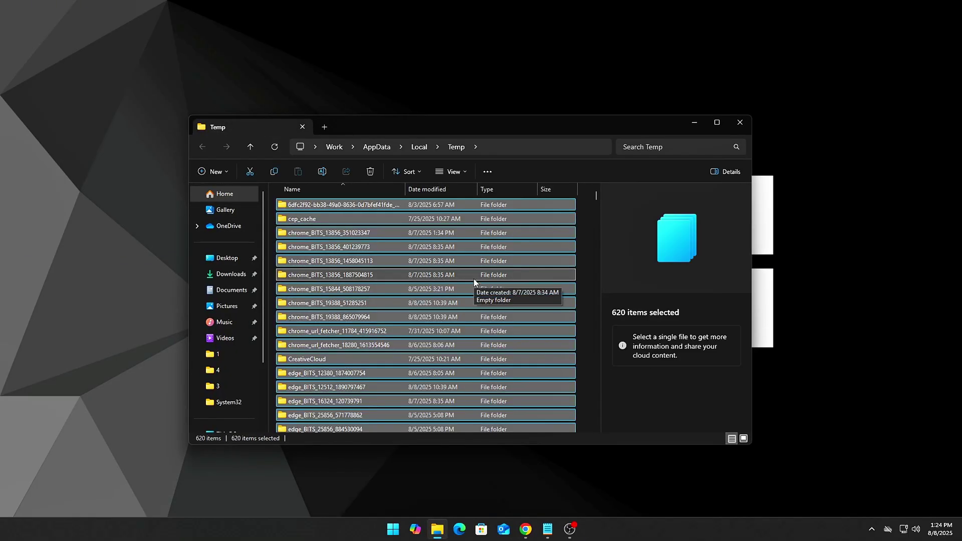
key(Delete)
key(Return)
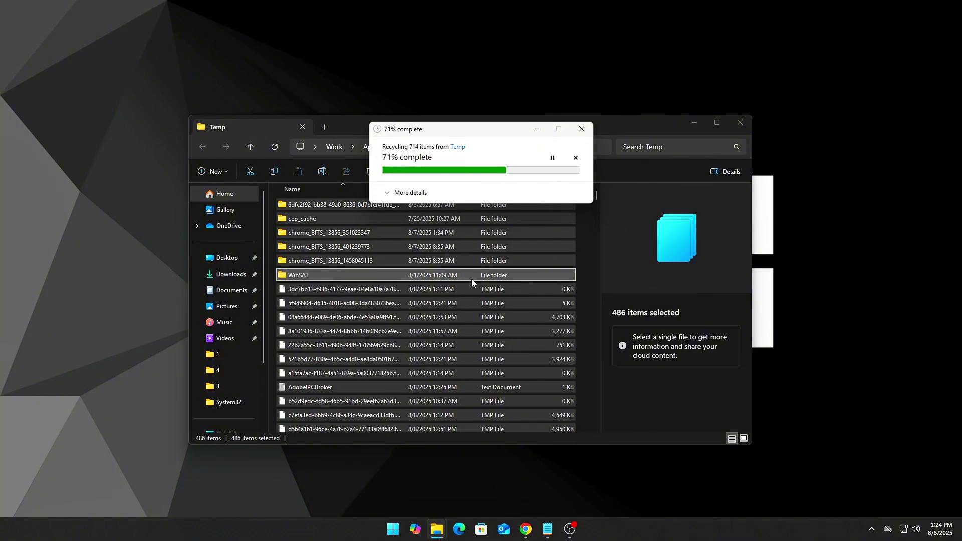
click(448, 217)
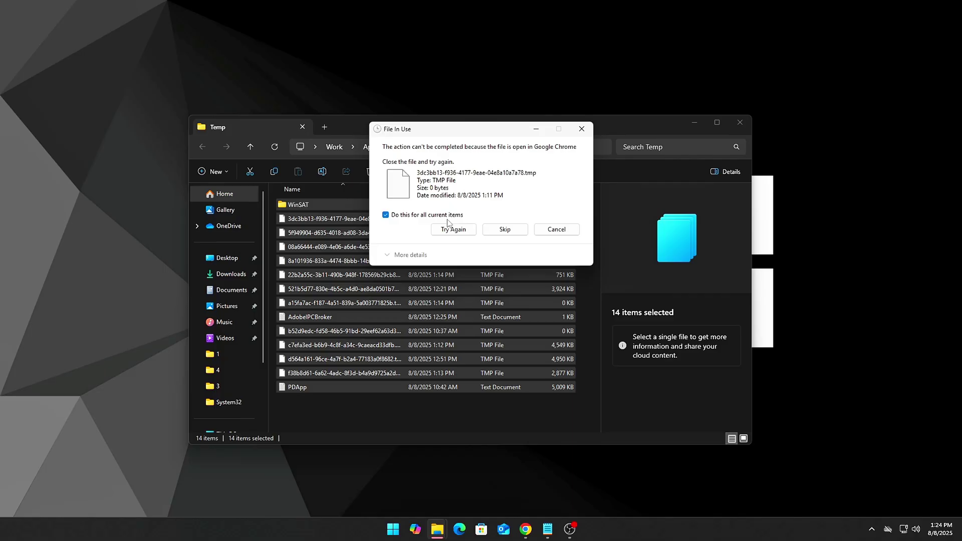
click(505, 229)
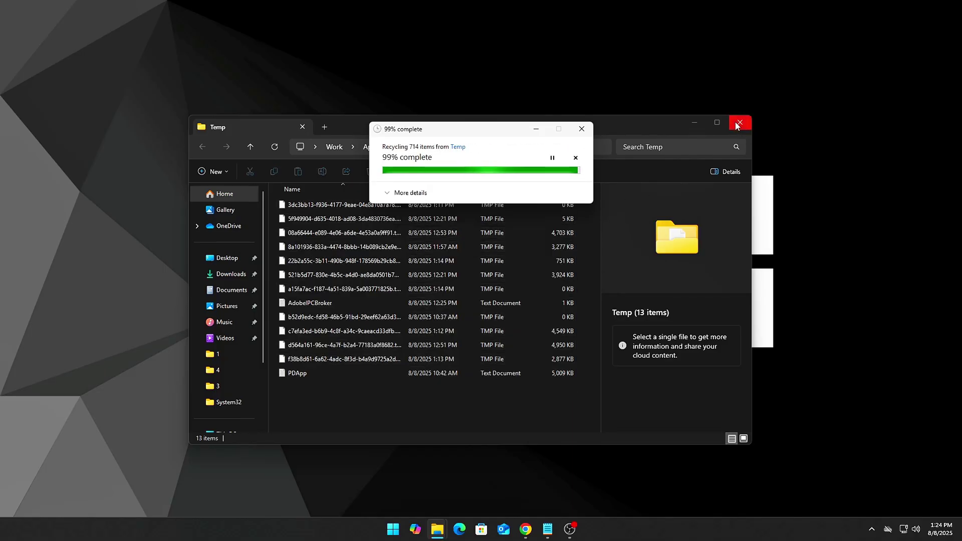
Step: Close the Temp window, reopen the temp folder from Run and grant permanent access
click(740, 124)
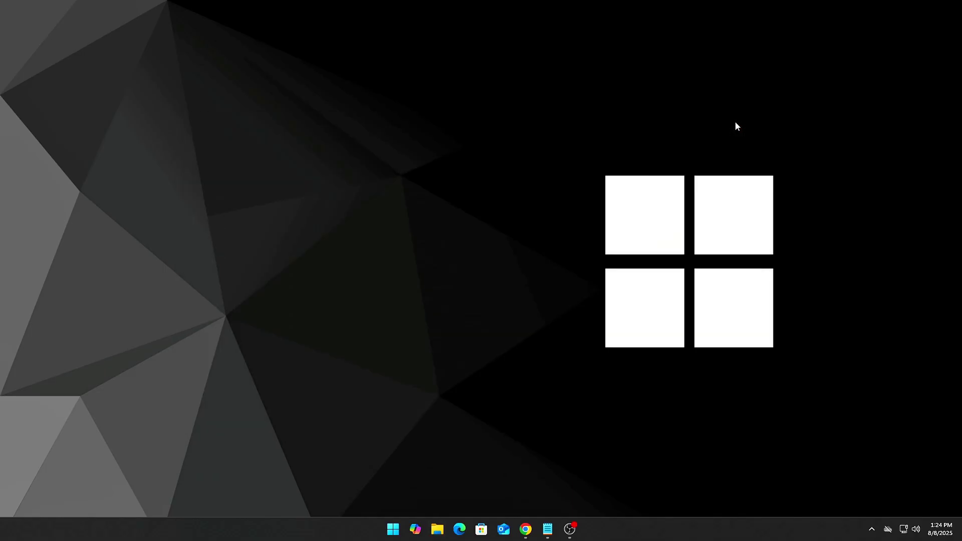
key(super+r)
drag(126, 410, 463, 286)
text(temp)
key(Return)
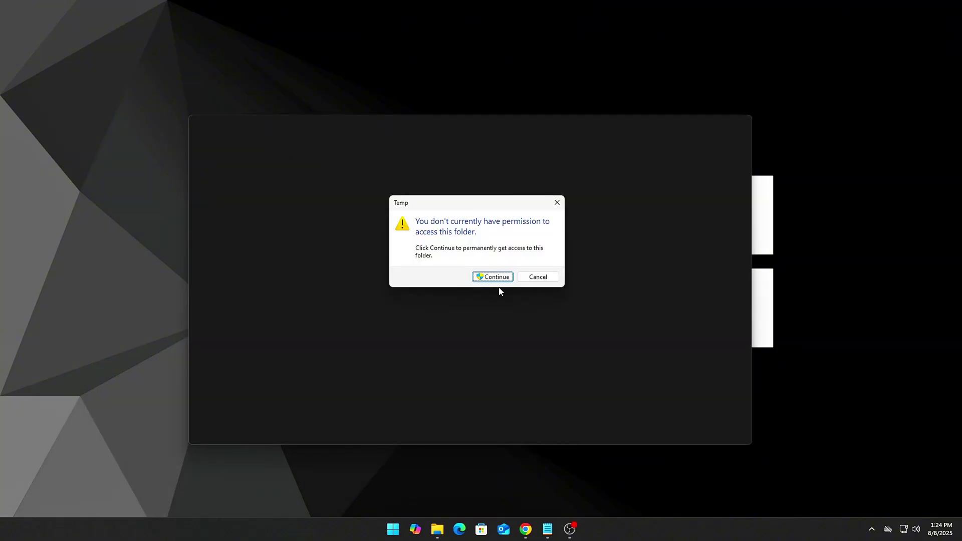
click(492, 278)
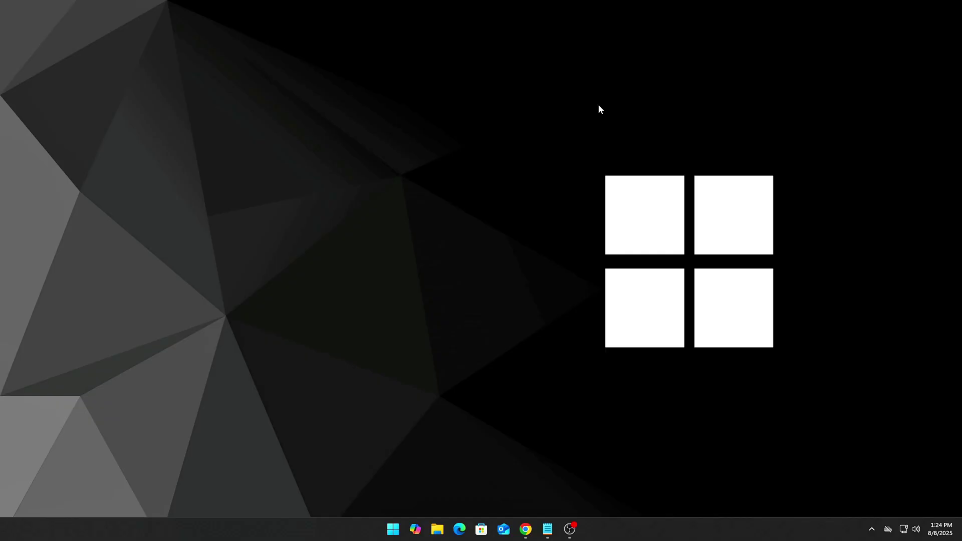
Step: Go to System > Notifications and scroll to the additional settings
key(super+i)
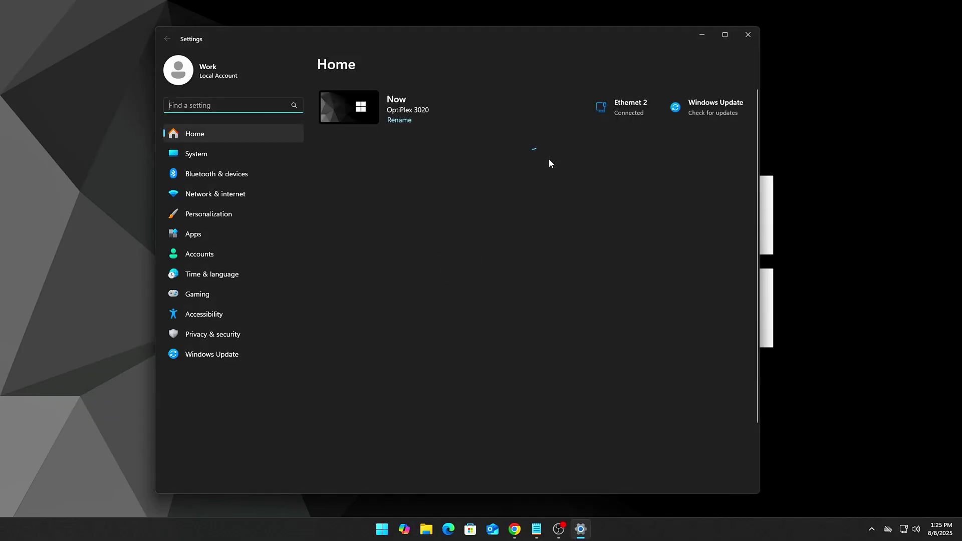
click(244, 150)
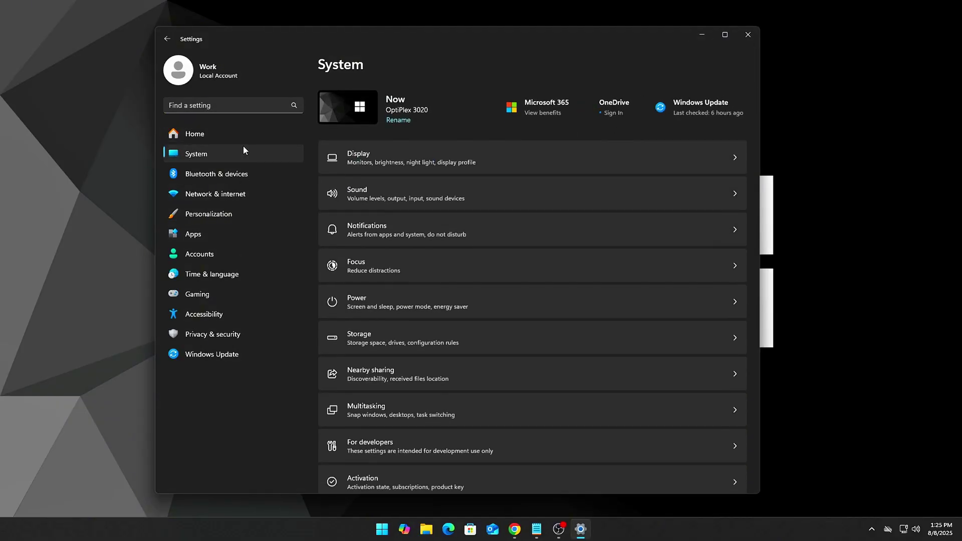
click(367, 231)
scroll(368, 231, down, 5)
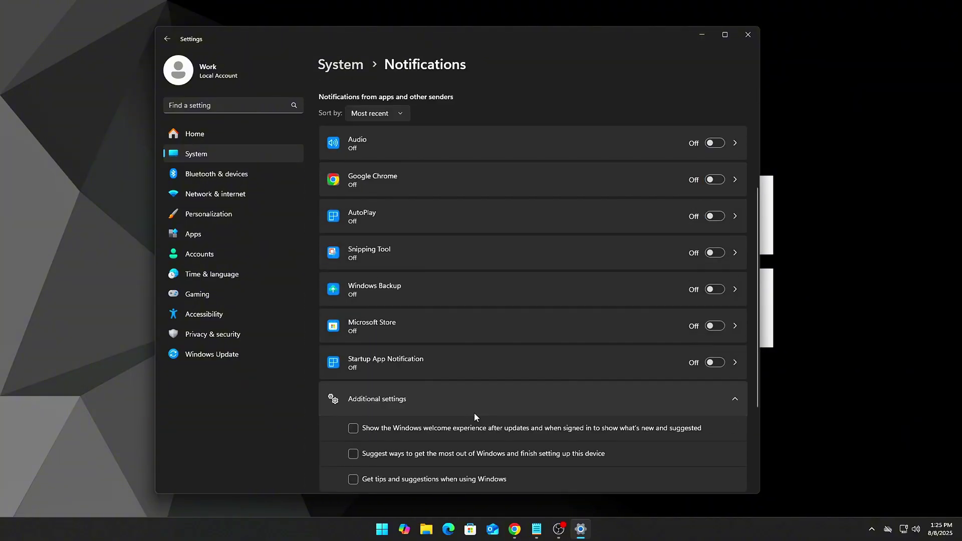
scroll(474, 413, down, 3)
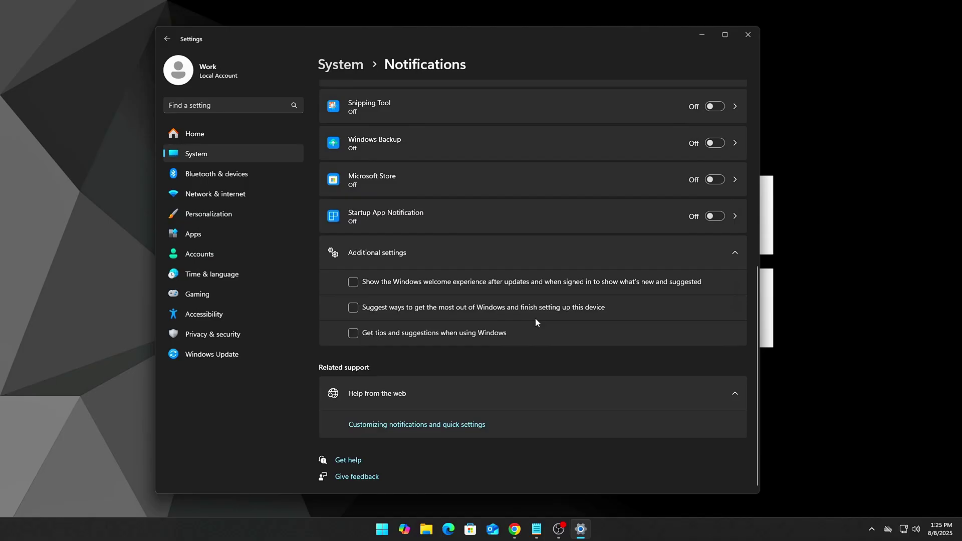
Step: Untick the Windows welcome experience, setup suggestions, and tips and suggestions options
click(401, 282)
click(396, 307)
click(401, 308)
click(393, 307)
click(389, 337)
click(389, 336)
click(397, 307)
click(433, 281)
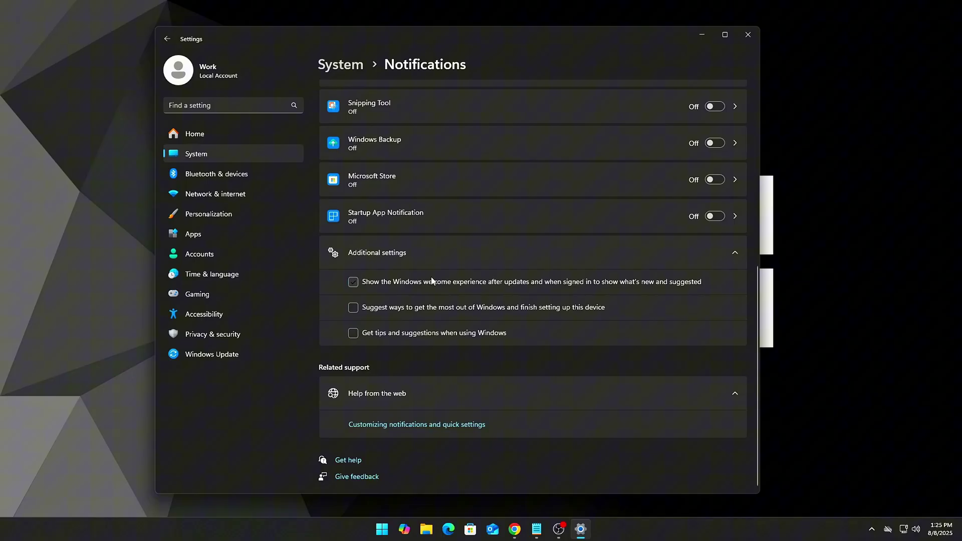
click(820, 213)
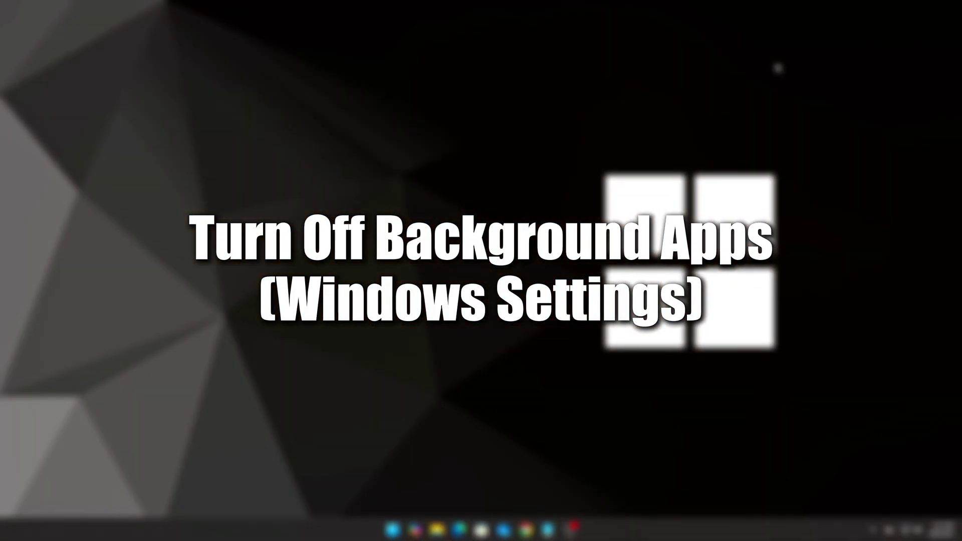
Step: Go to the Installed apps list under Apps in Settings
key(super+i)
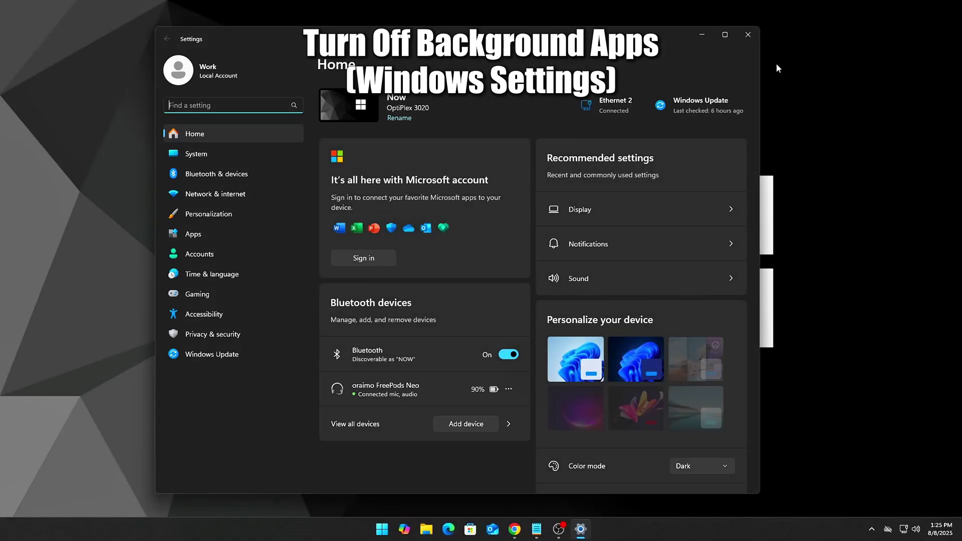
click(193, 234)
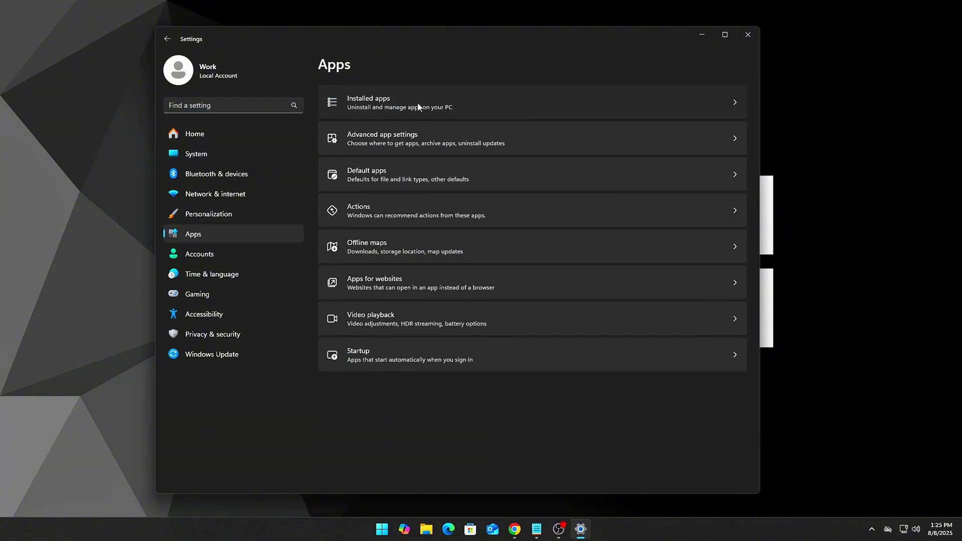
click(416, 103)
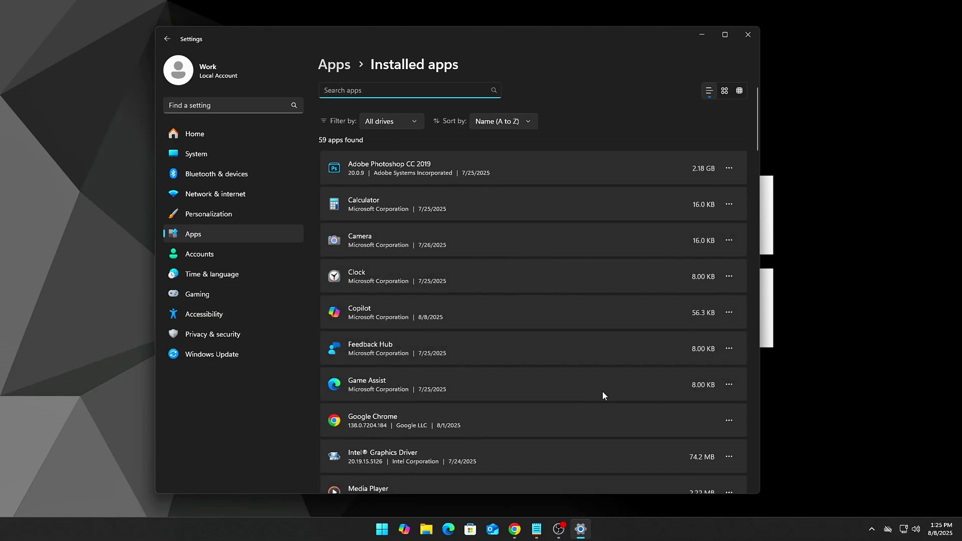
Step: Set Copilot's 'Let this app run in background' permission to Never
click(729, 313)
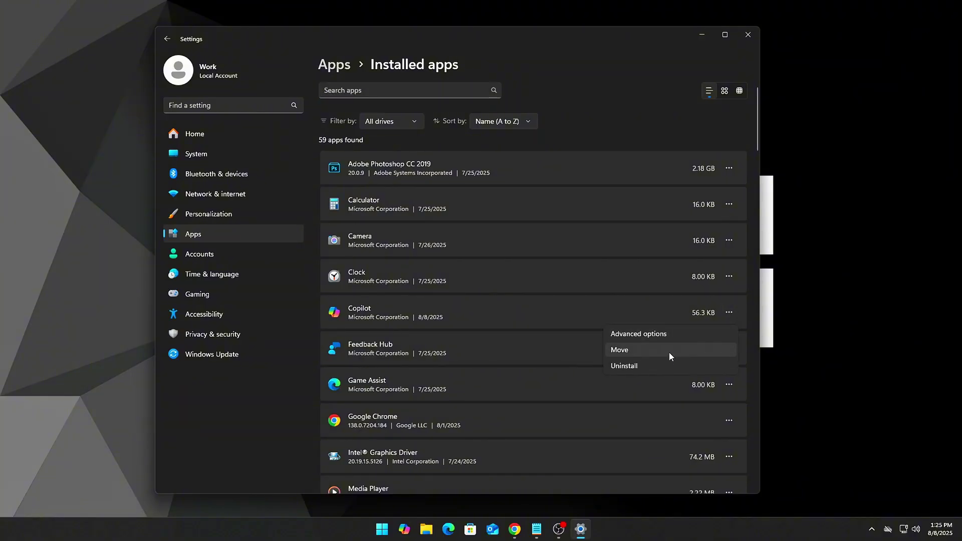
click(654, 334)
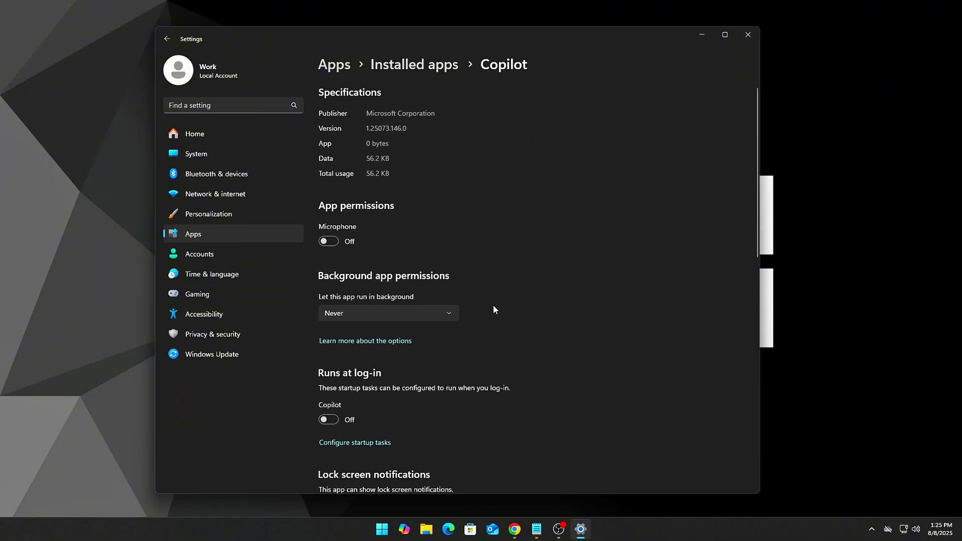
click(367, 311)
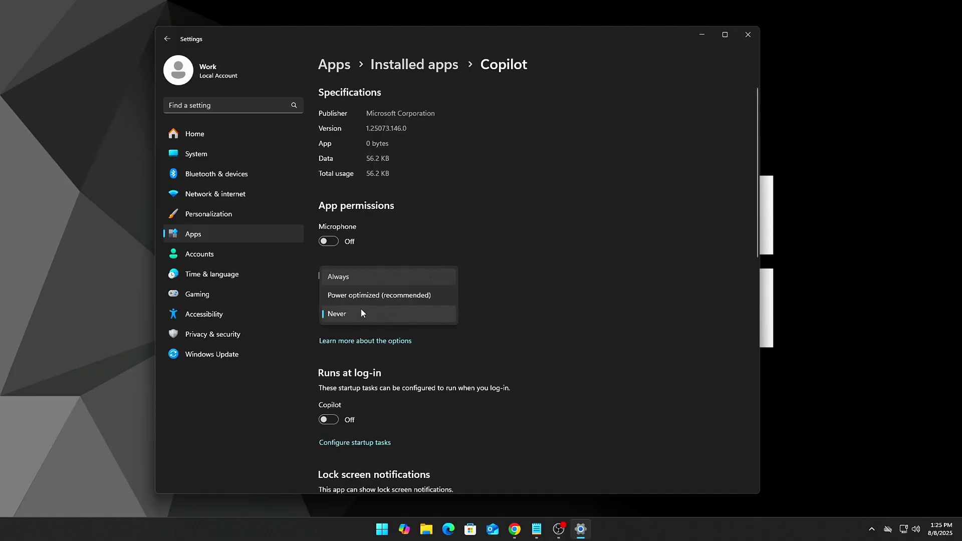
click(381, 277)
click(386, 315)
click(353, 356)
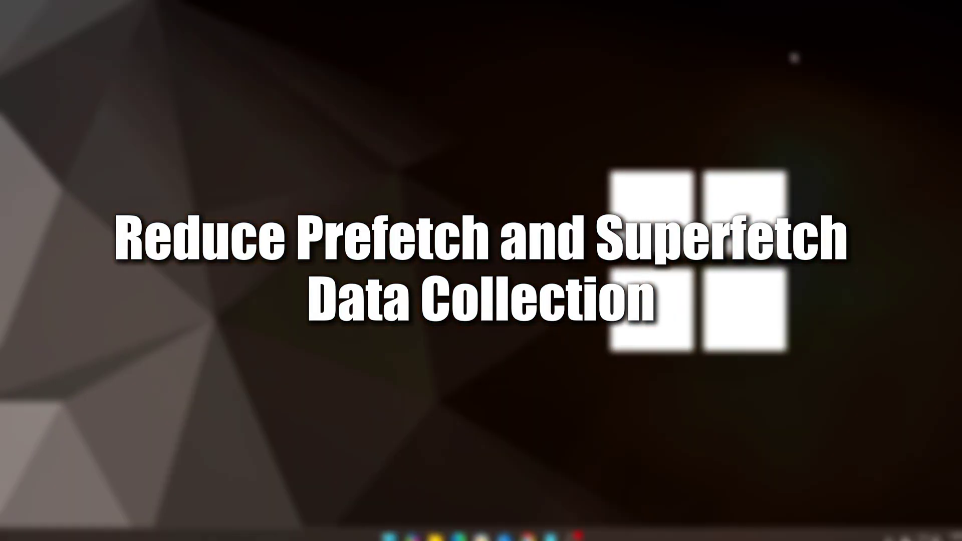
Step: Launch regedit from Run and set EnablePrefetcher under PrefetchParameters to 0
key(super+r)
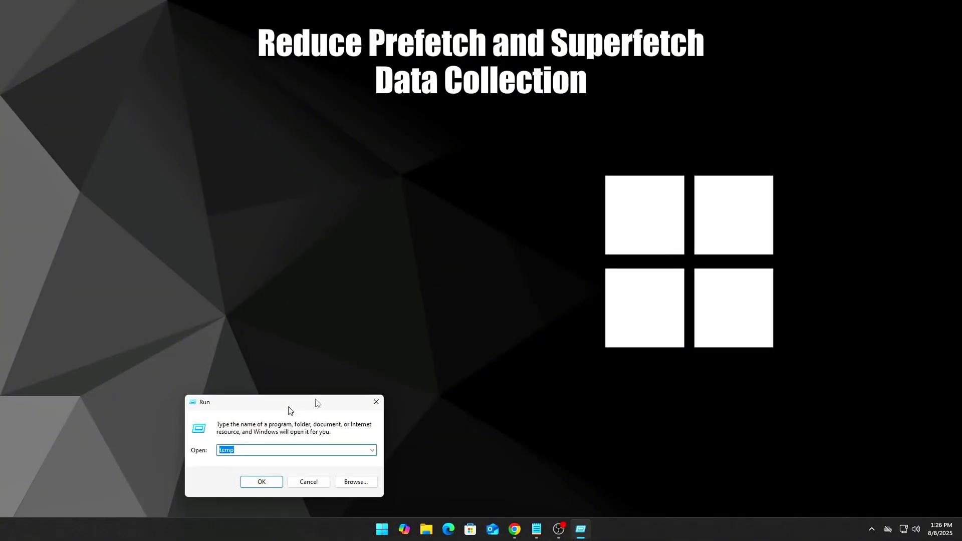
drag(288, 407, 500, 242)
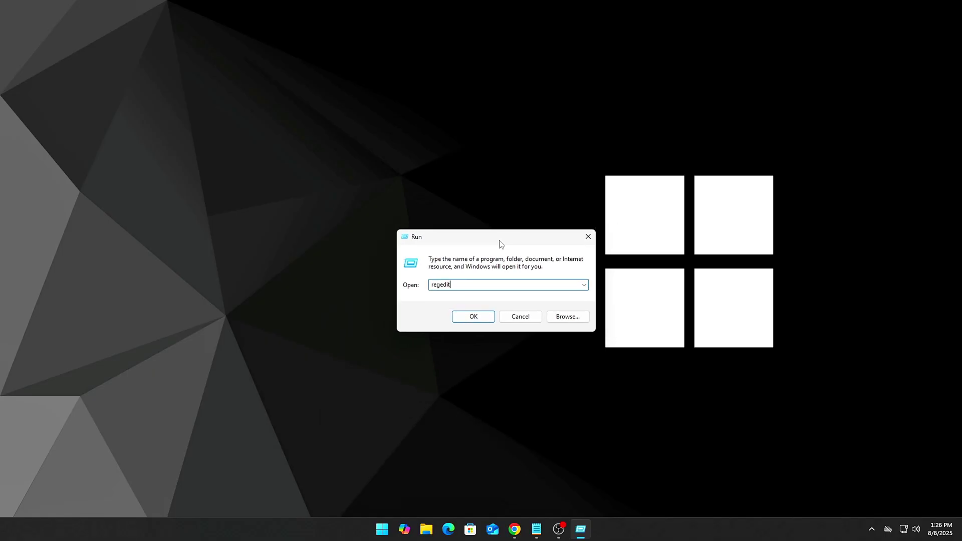
key(Return)
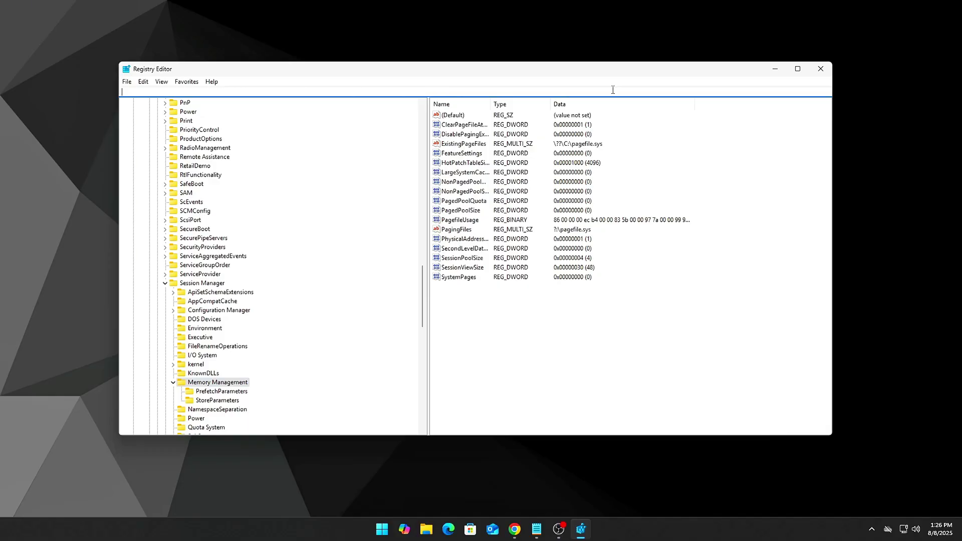
key(Return)
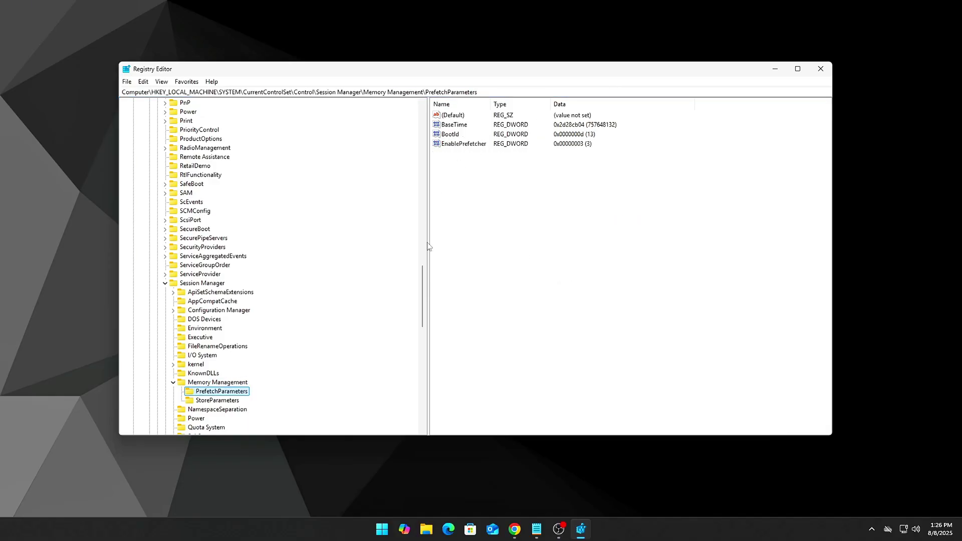
double_click(464, 144)
text(0)
drag(261, 122, 422, 160)
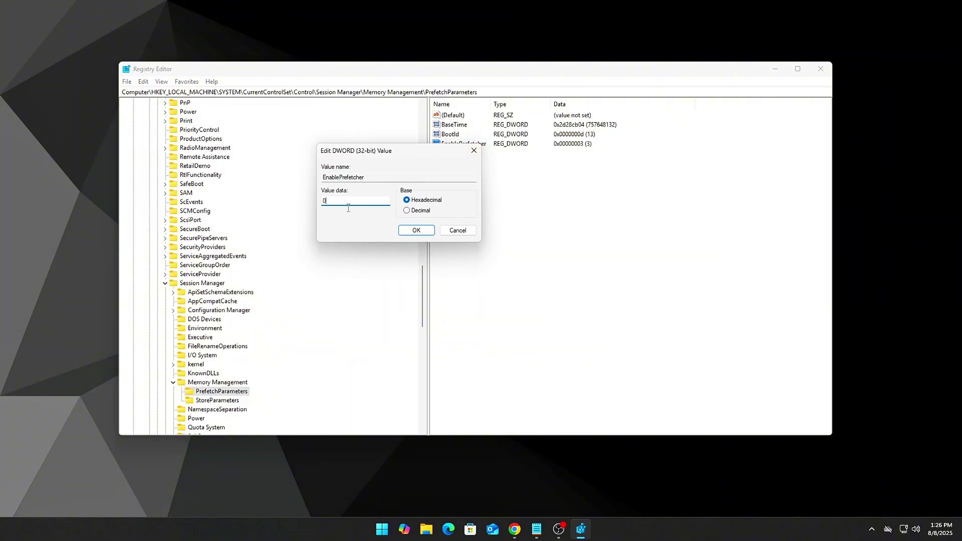
Step: Add an EnableSuperfetch DWORD value with data 0
right_click(536, 250)
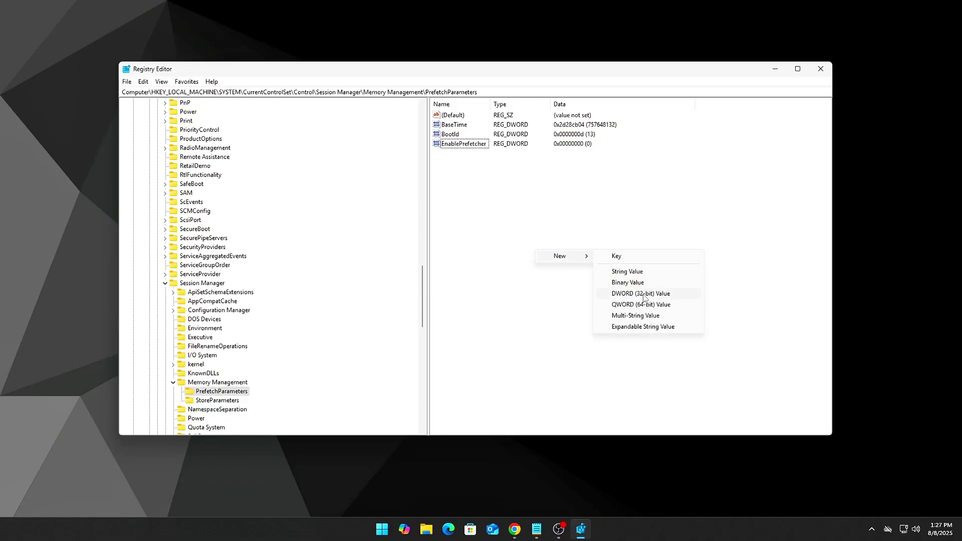
key(Return)
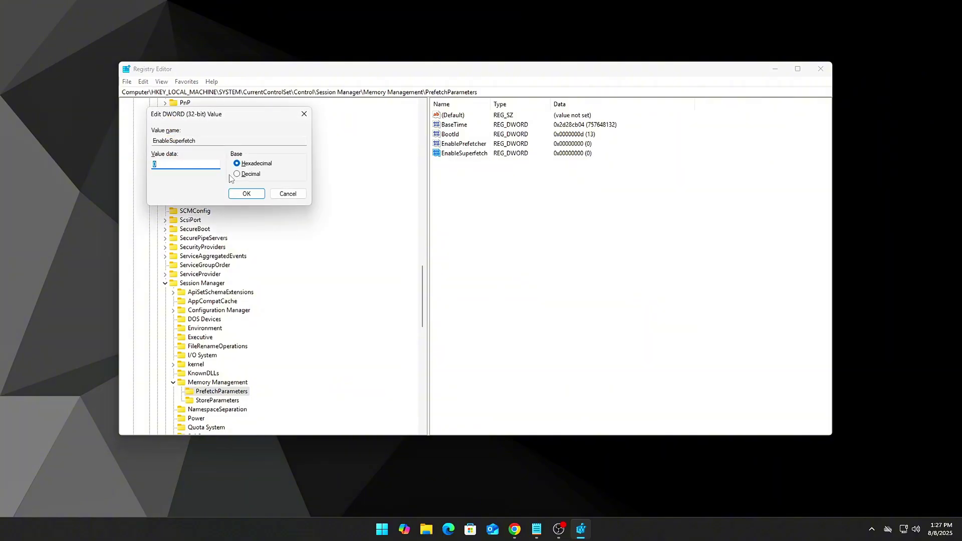
drag(211, 115, 459, 157)
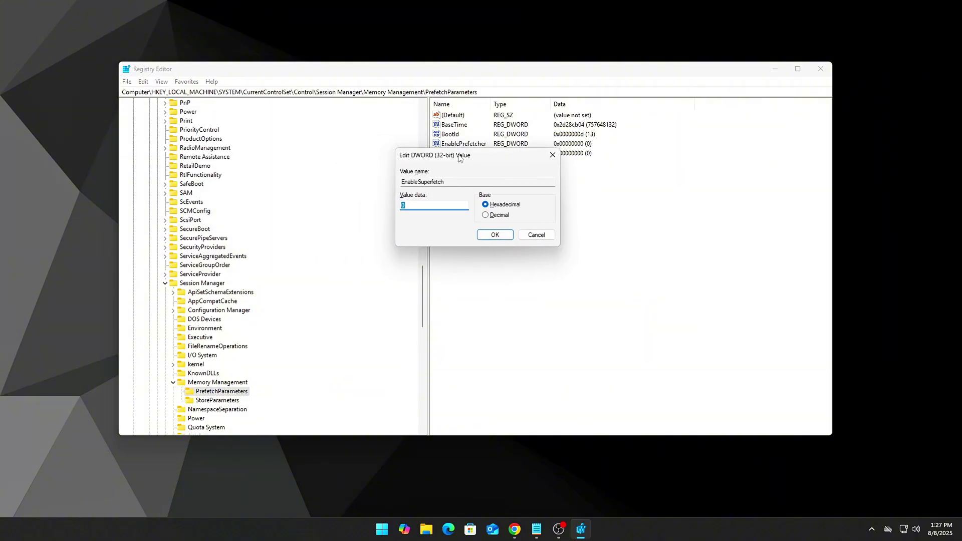
click(504, 236)
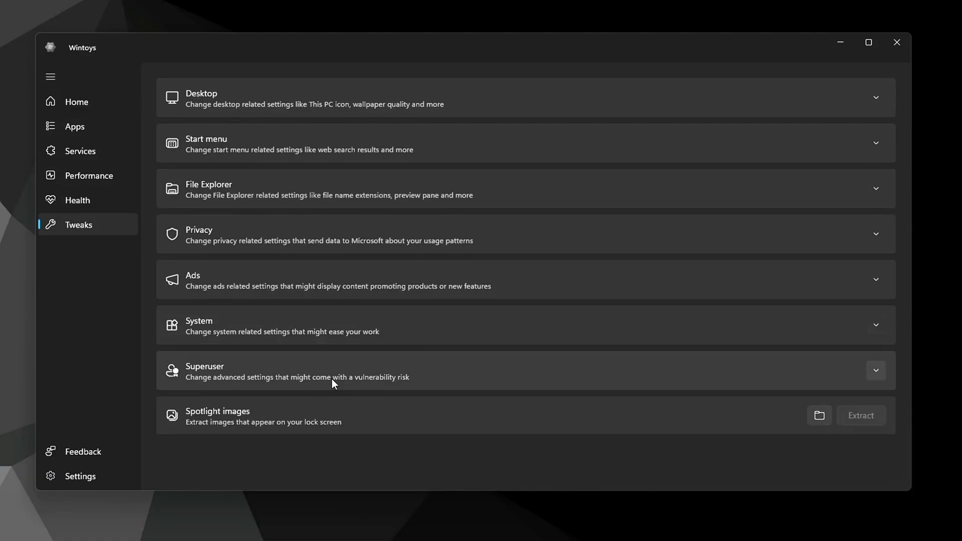
Step: Turn on the Digital markets act tweak in Wintoys' System section
click(248, 323)
scroll(291, 391, down, 4)
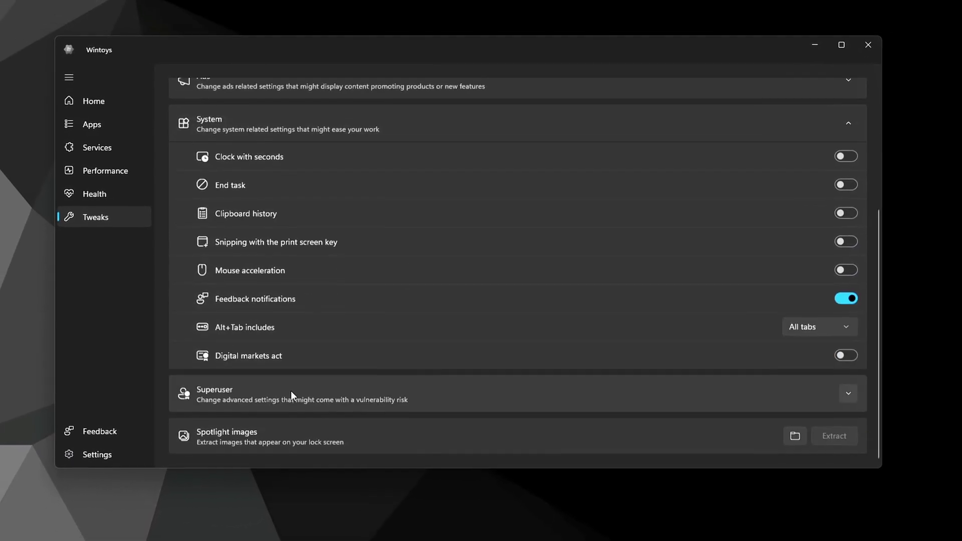
click(846, 351)
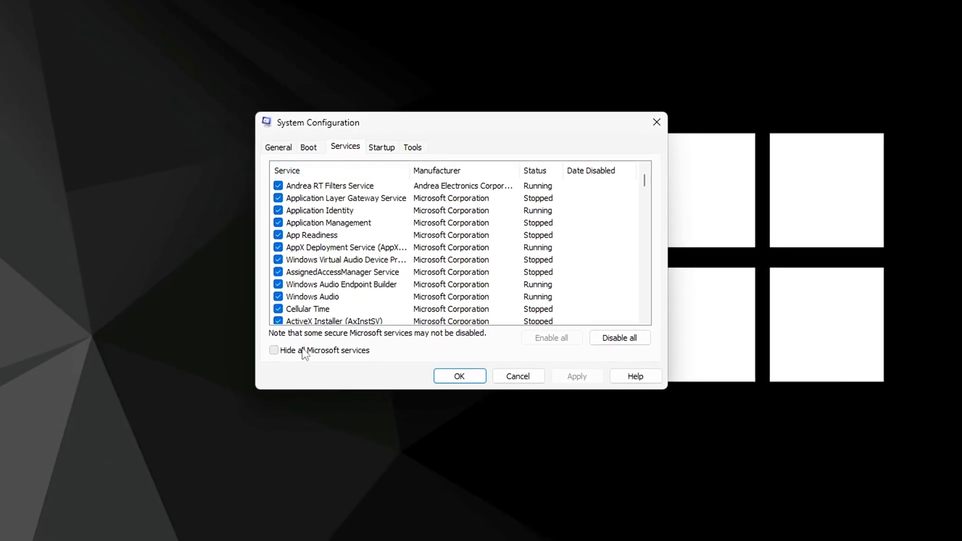
Step: Hide Microsoft services and disable the Google Updater and Chrome Elevation services, then apply
click(305, 350)
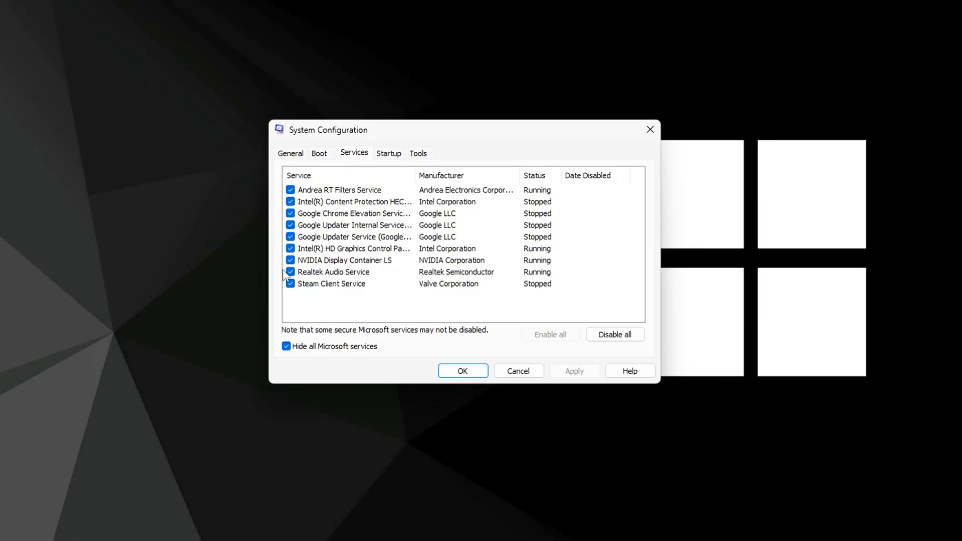
click(293, 226)
click(306, 217)
click(306, 239)
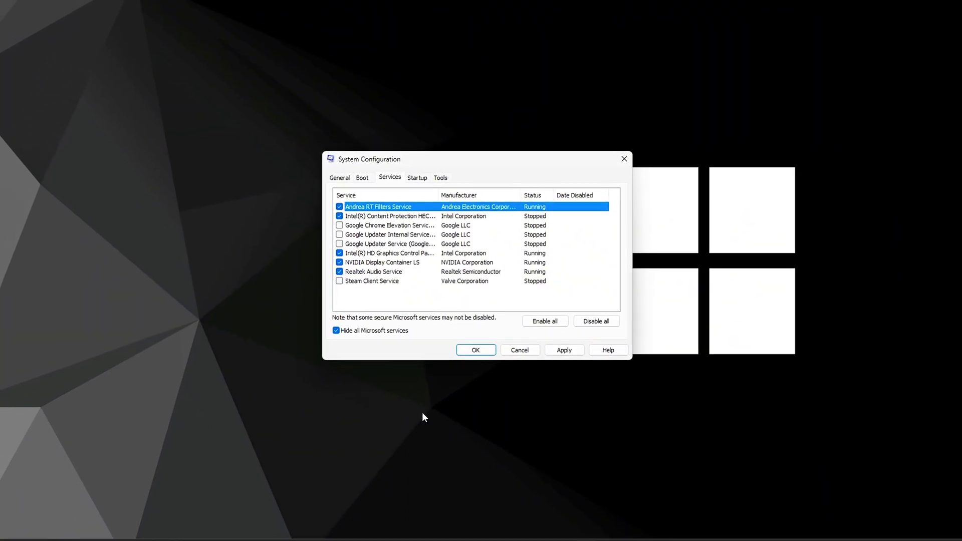
click(565, 352)
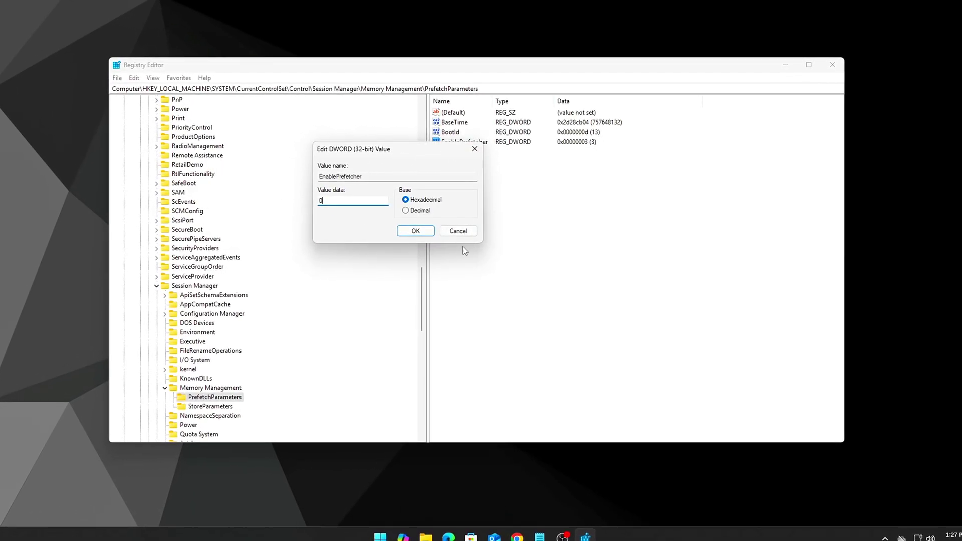
Step: Save EnablePrefetcher as 0, add a 32-bit DWORD EnableSuperfetch = 0, then view Installed apps
key(Return)
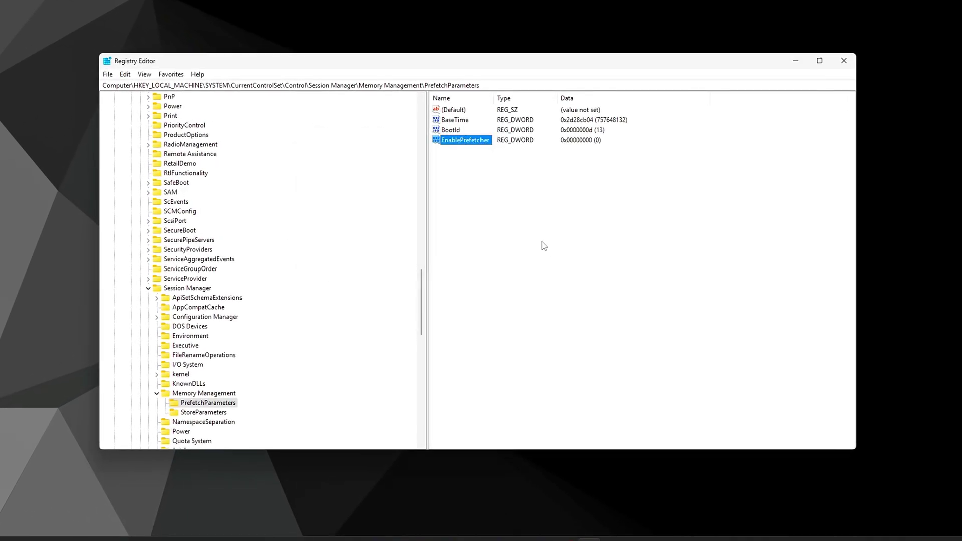
right_click(543, 250)
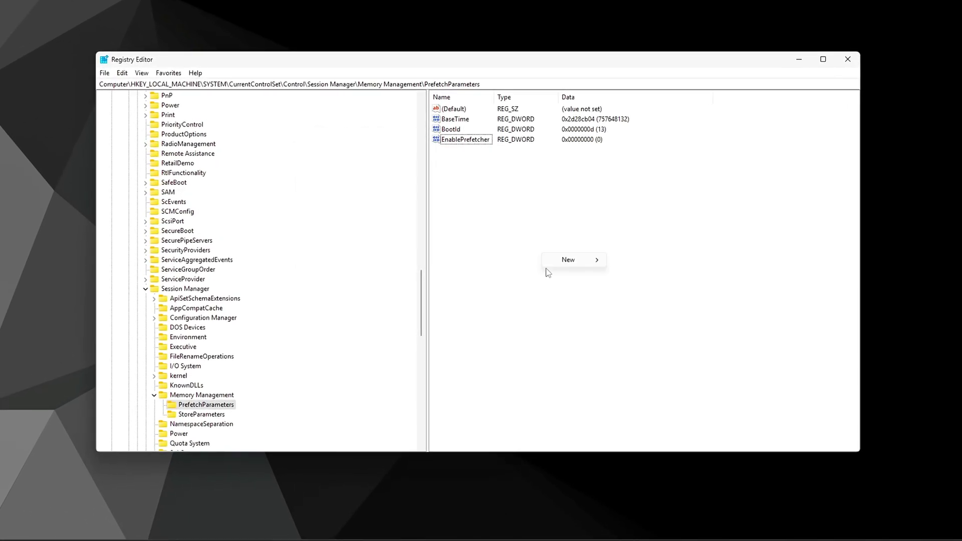
mouse_move(597, 259)
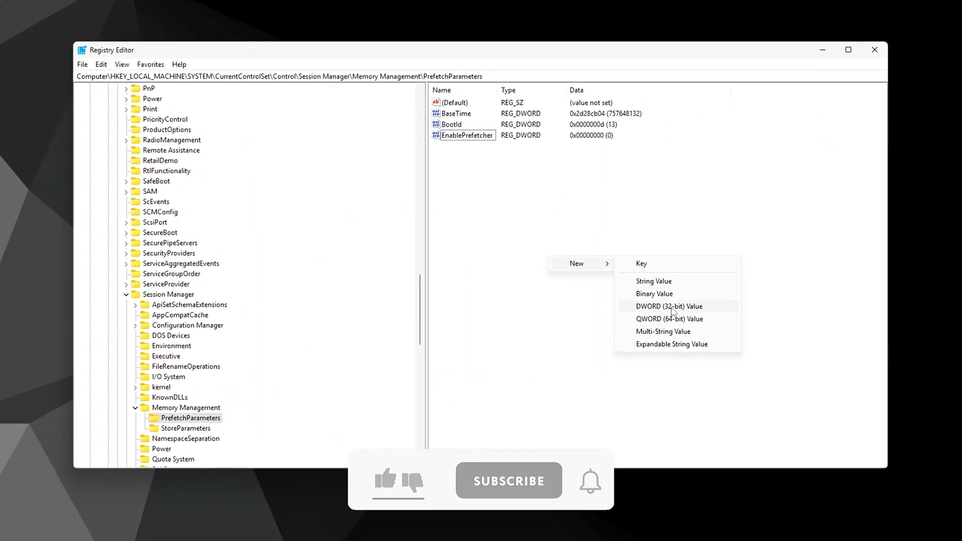
click(672, 309)
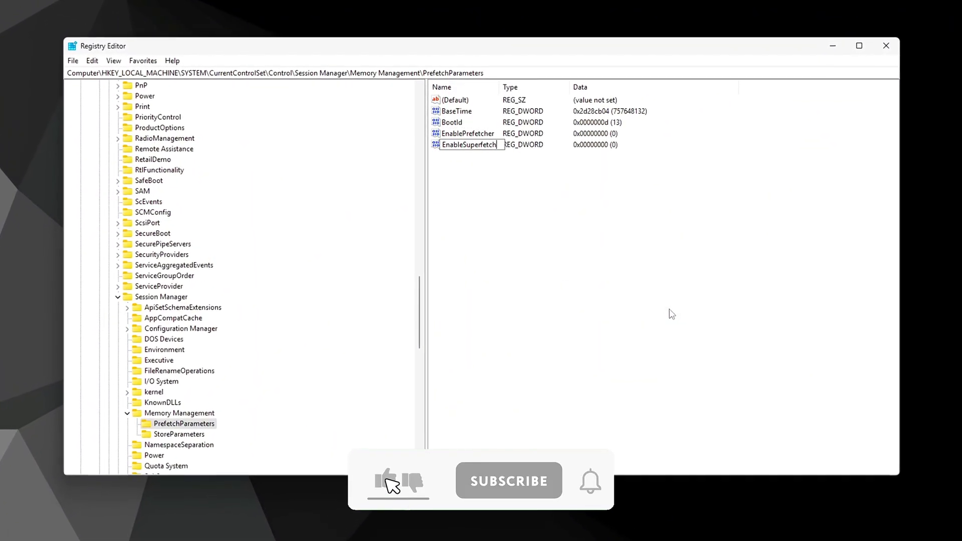
text(EnableSuperfetch)
key(Return)
key(Return)
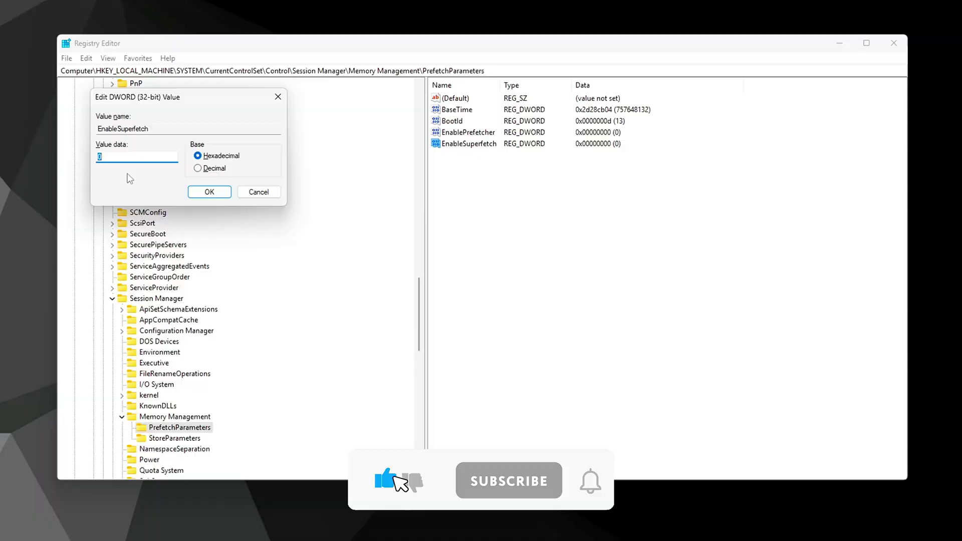
drag(166, 96, 462, 146)
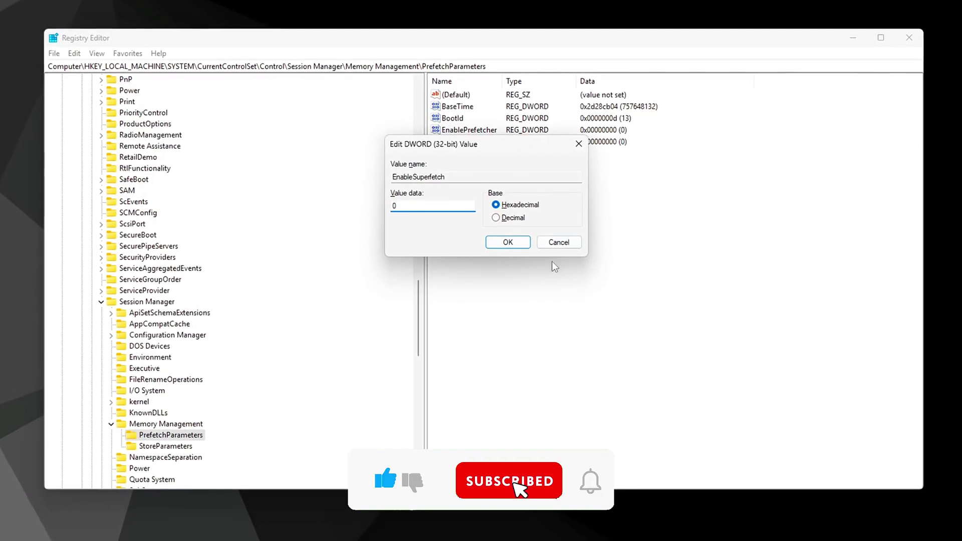
key(Return)
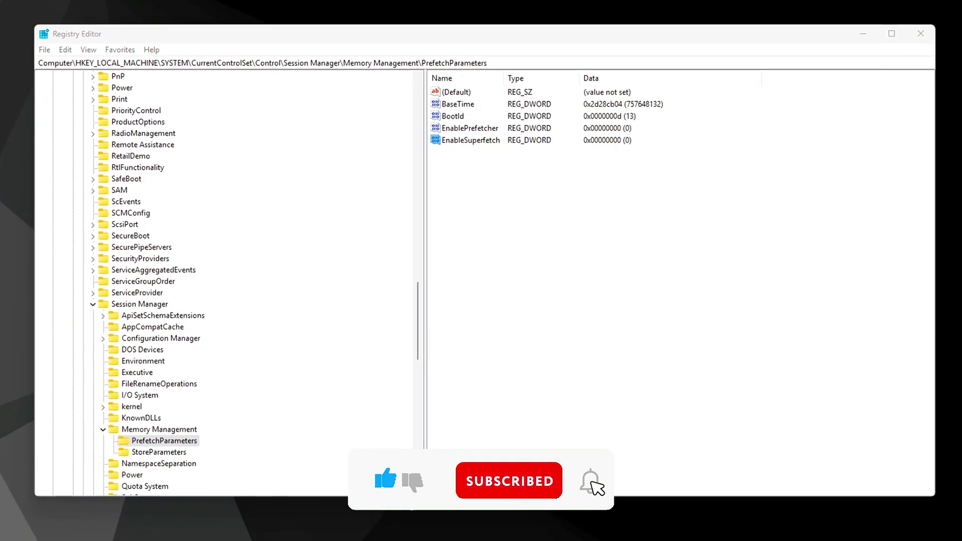
key(super+i)
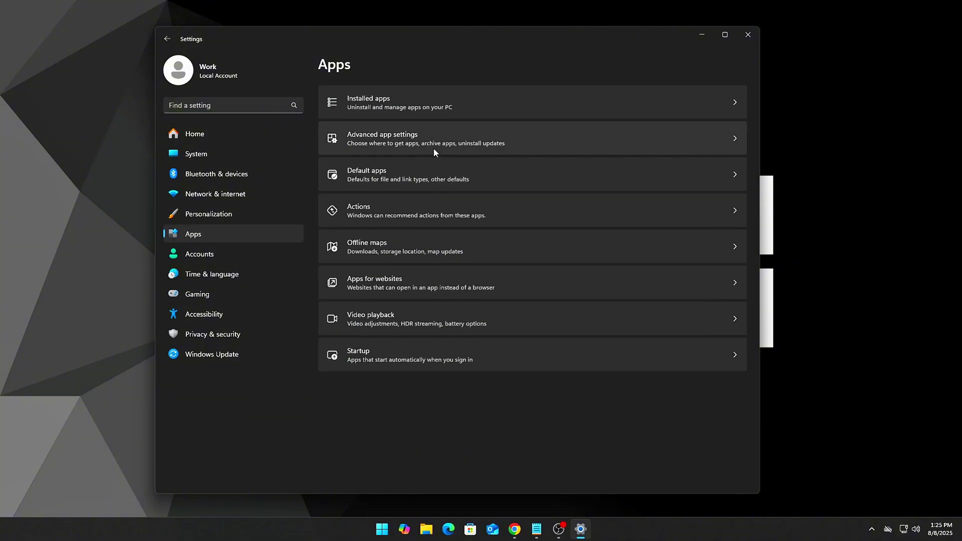
click(416, 103)
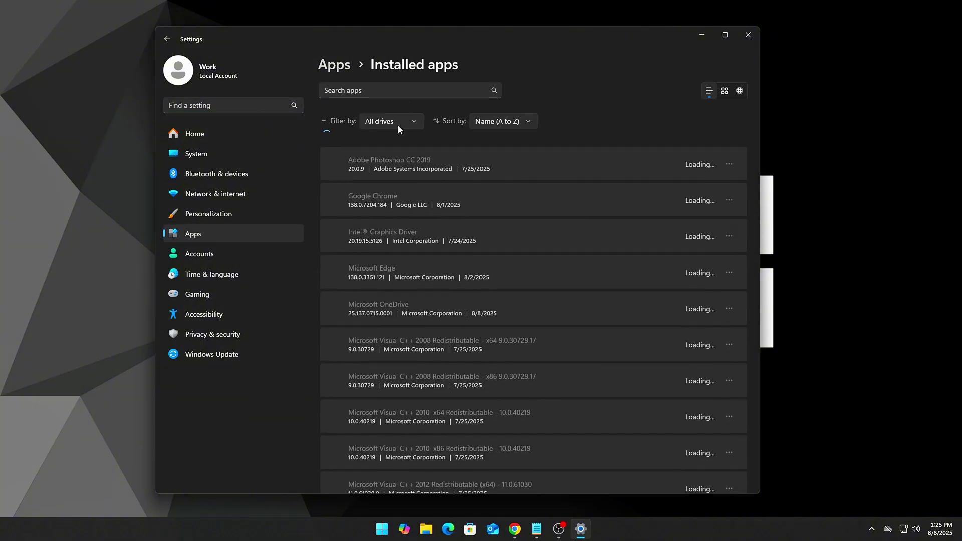